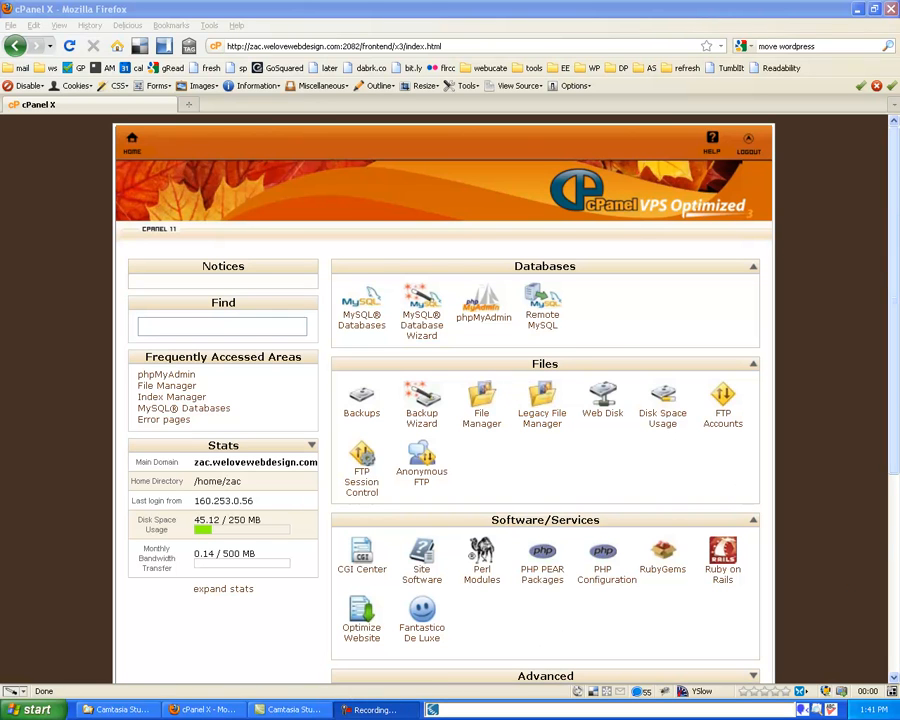
Open Fantastico De Luxe, pick WordPress under Blogs, and start a New Installation
scroll(884, 276, "down", 1)
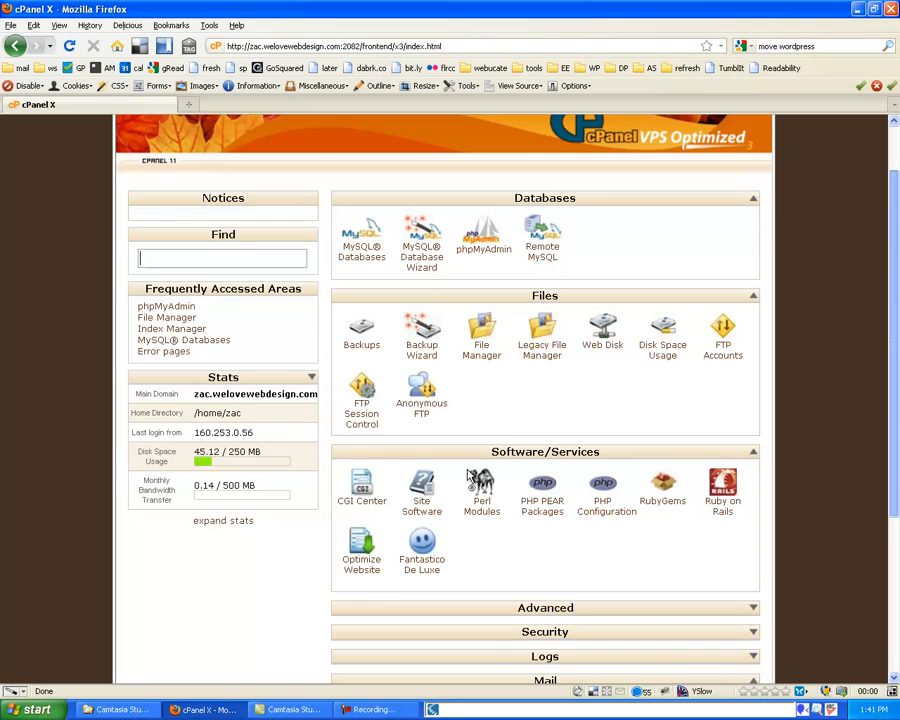
left_click(423, 541)
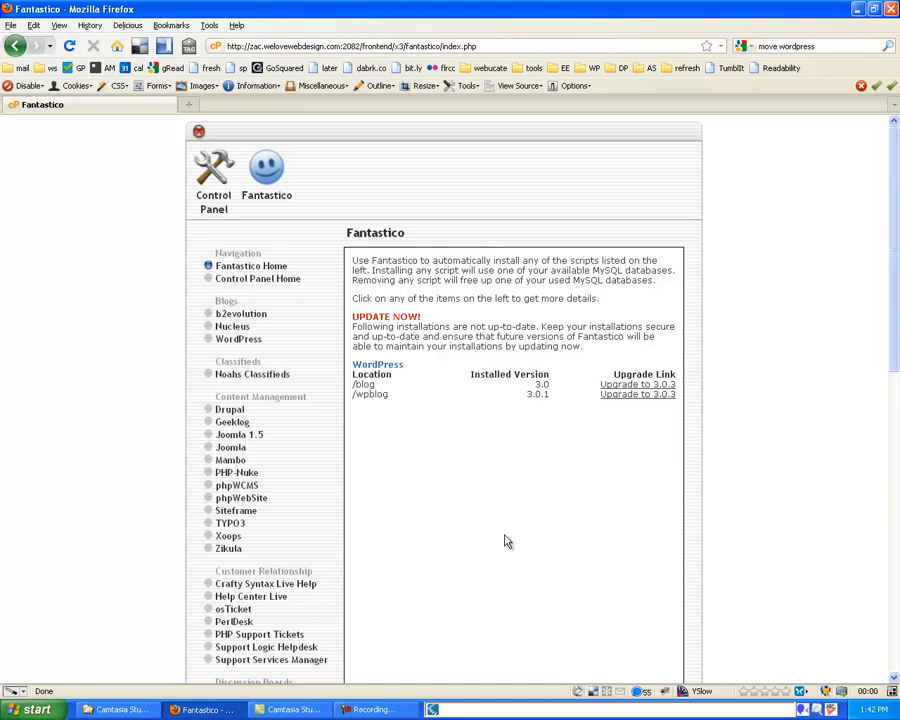
left_click(243, 331)
left_click(246, 340)
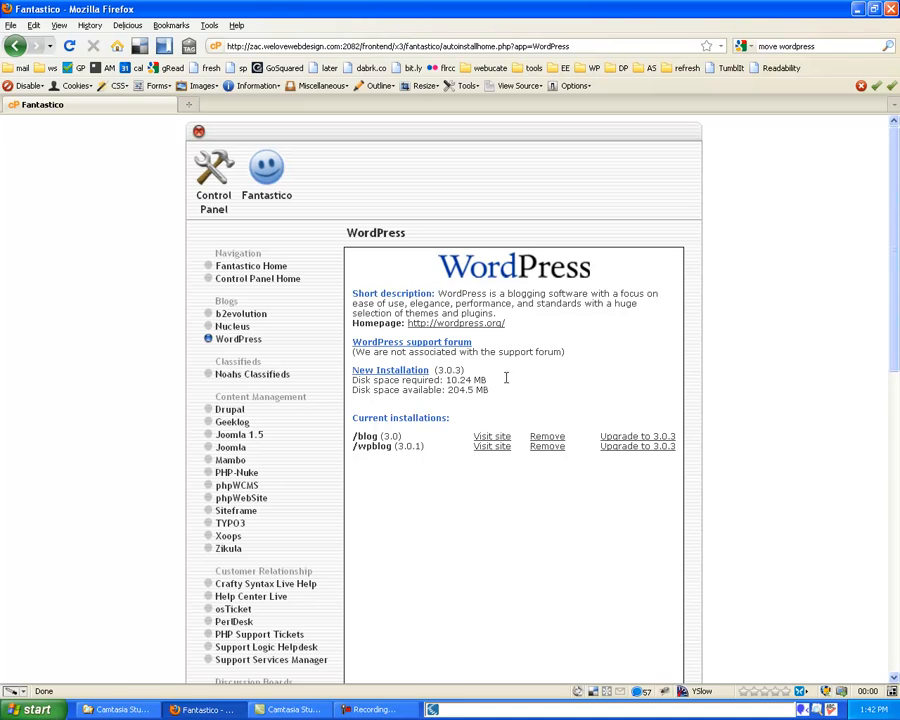
left_click(400, 376)
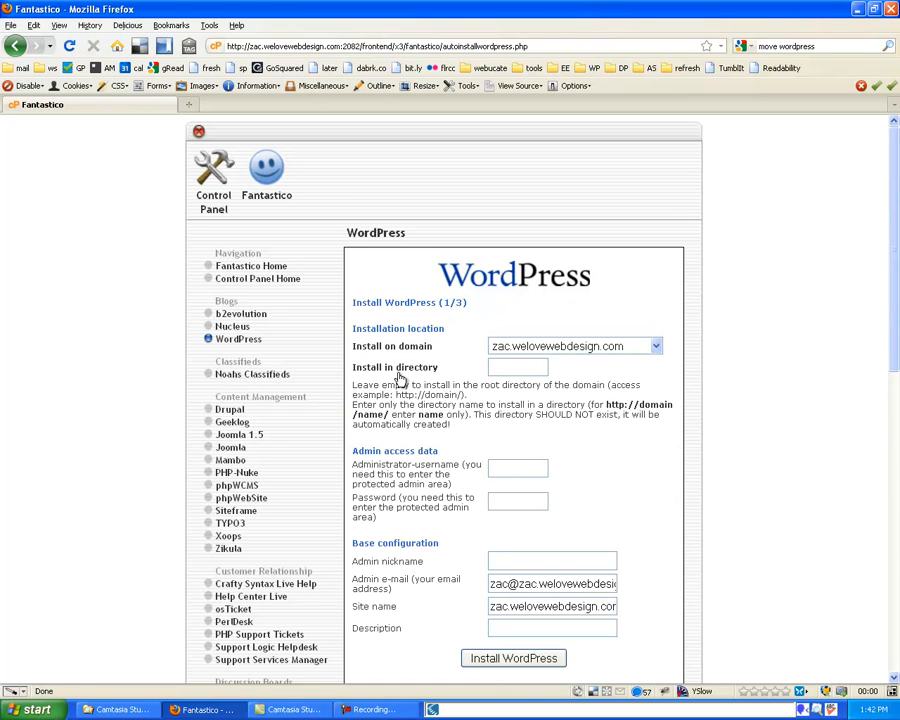
Enter testing-old-wp as the install directory
left_click(516, 372)
type("testing-old")
type("-wp")
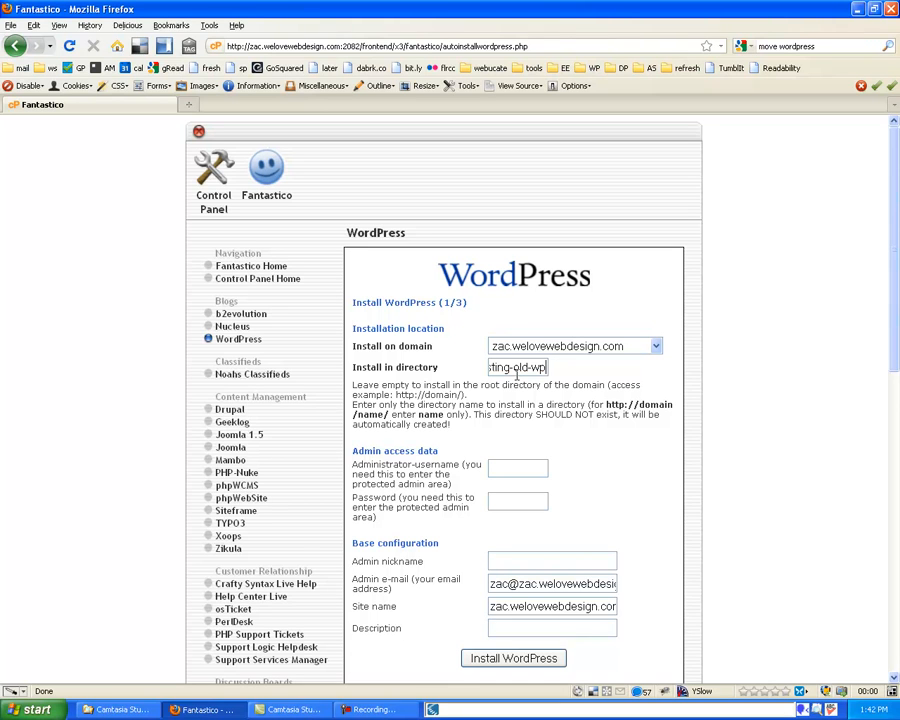
key("Home")
key("Right")
key("Right")
key("Right")
key("Right")
key("Right")
key("Right")
key("Right")
key("shift+Right")
key("shift+Right")
key("shift+Right")
key("shift+Right")
key("Right")
key("End")
Fill in the admin username, password and nickname
left_click(513, 468)
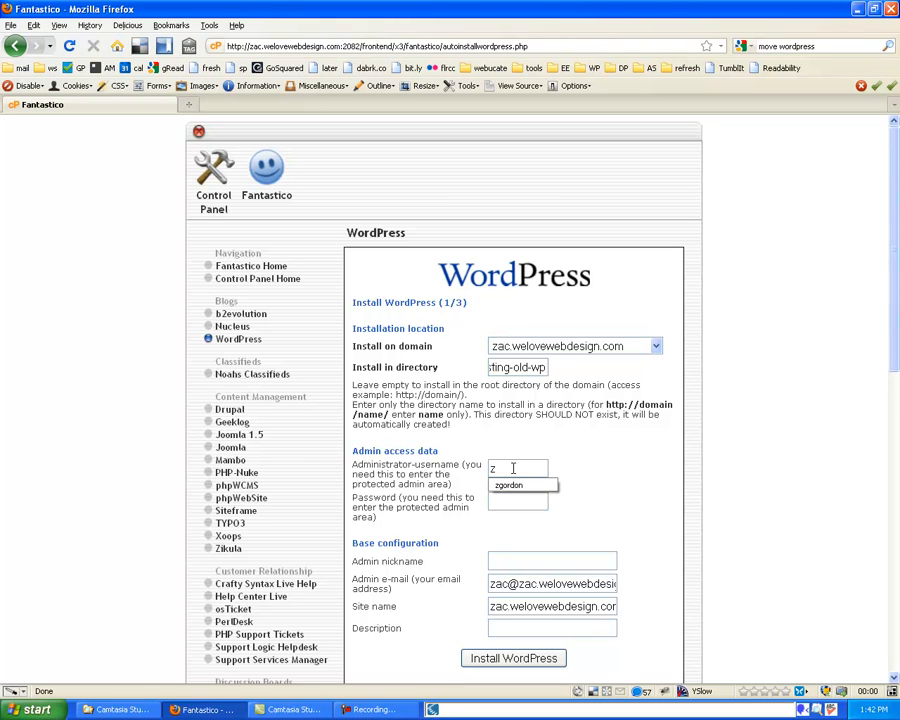
key("Tab")
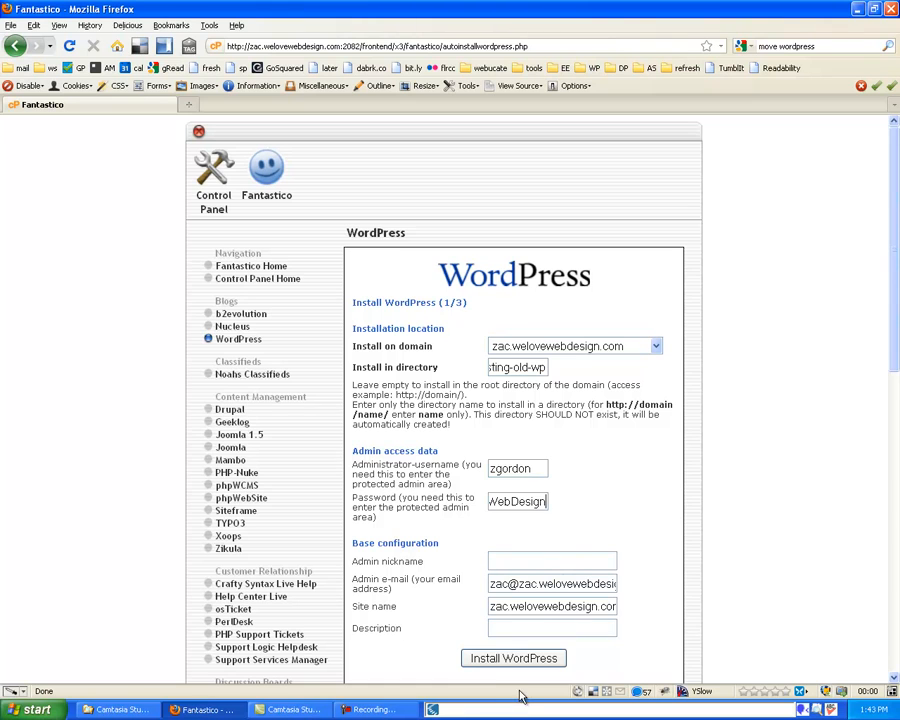
left_click(563, 560)
type("Zac")
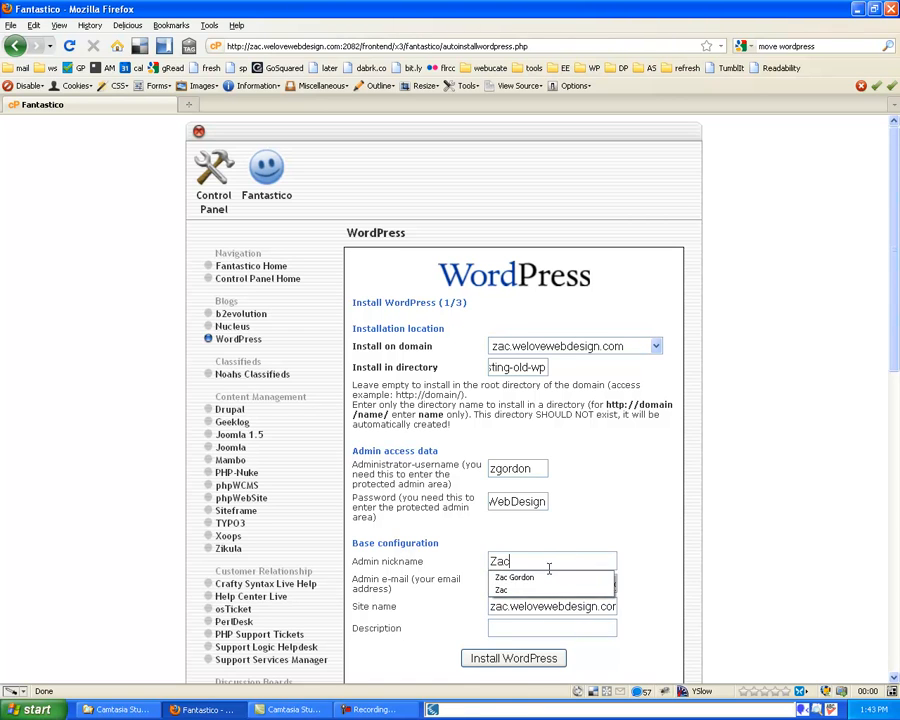
left_click(379, 532)
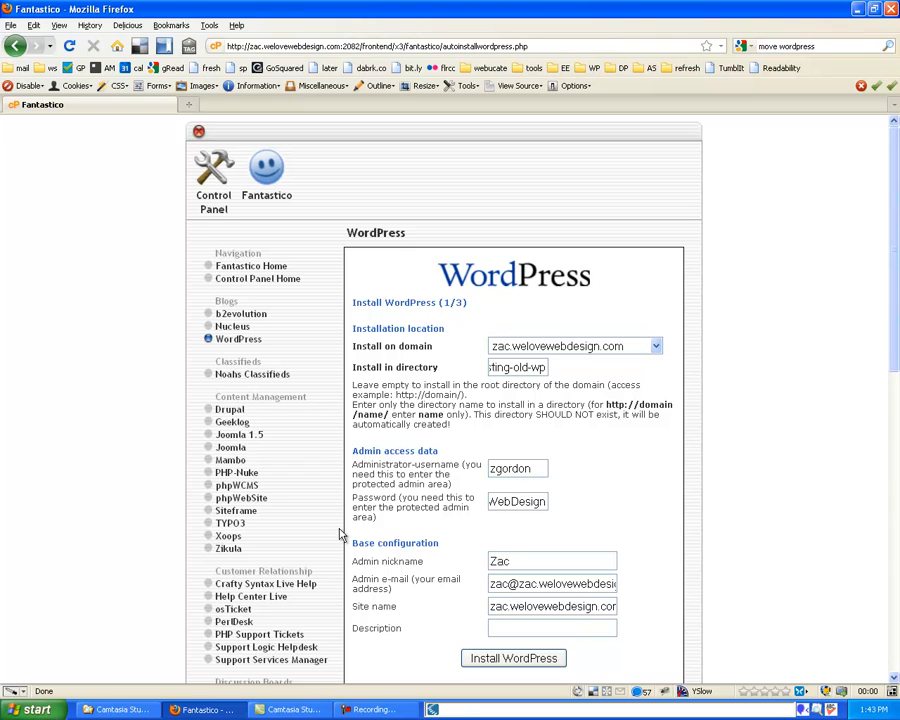
Set the site name to 'Test WP Site' and the description to 'The old one'
triple_click(521, 606)
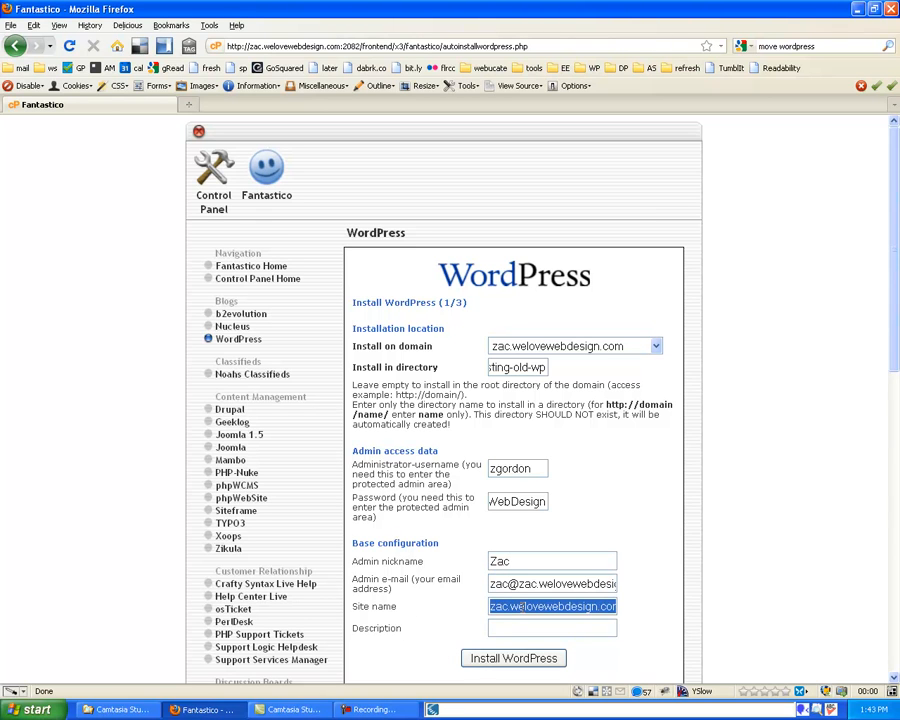
type("Test")
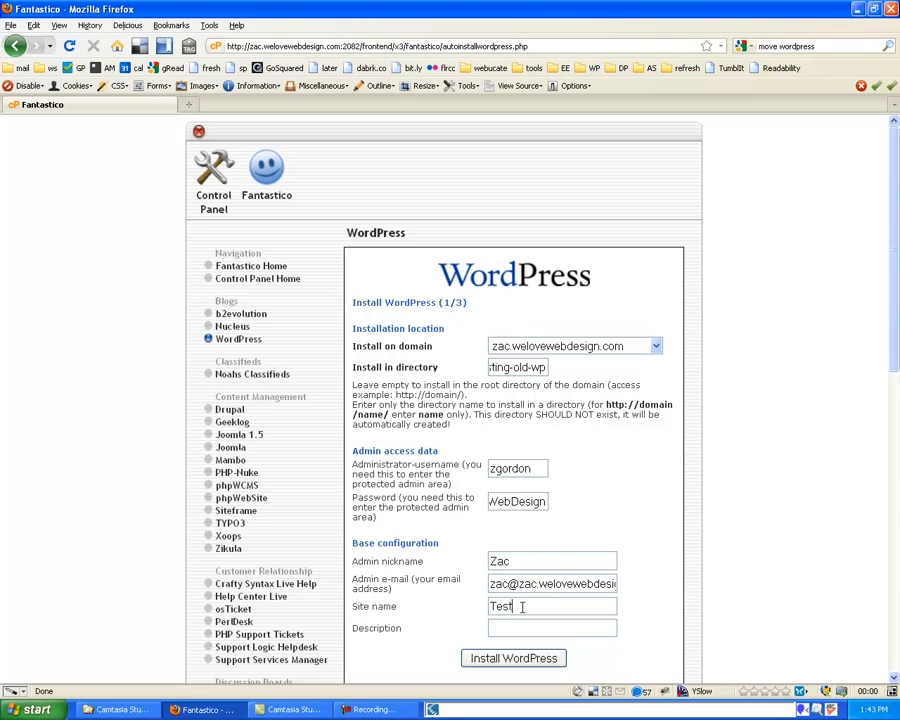
type(" WP Site")
left_click(514, 627)
type("The Sold one")
scroll(510, 598, "down", 3)
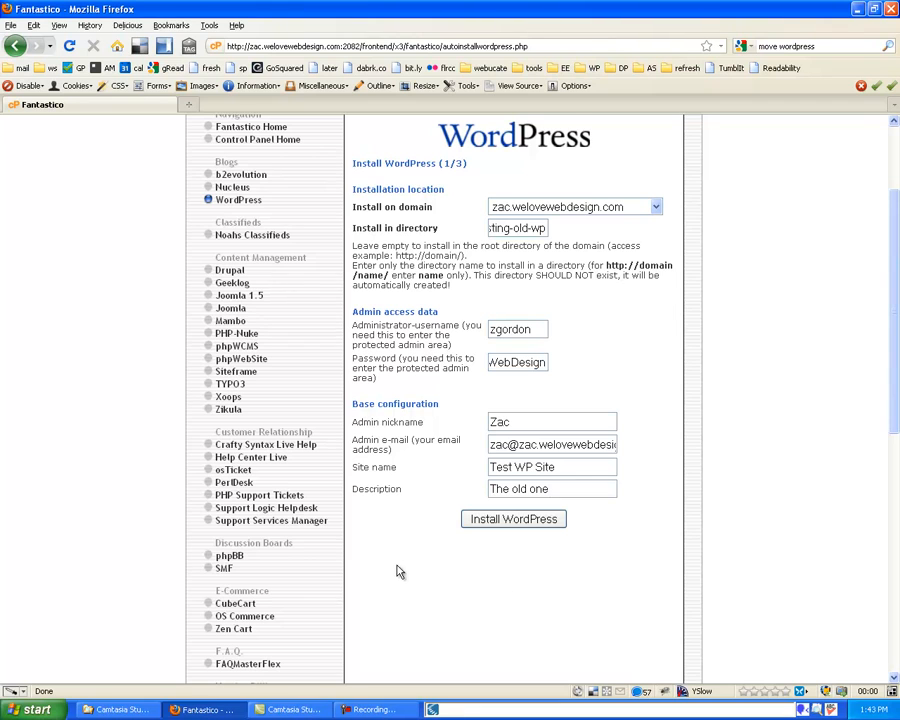
Submit the install details and enlarge the step 2 of 3 page
left_click(481, 522)
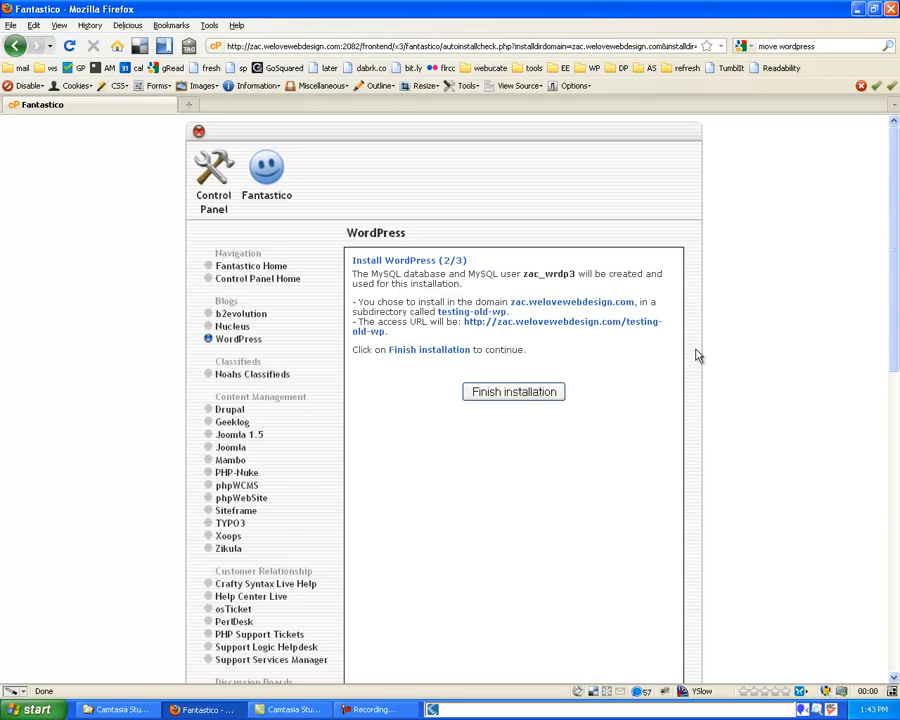
key("ctrl+plus")
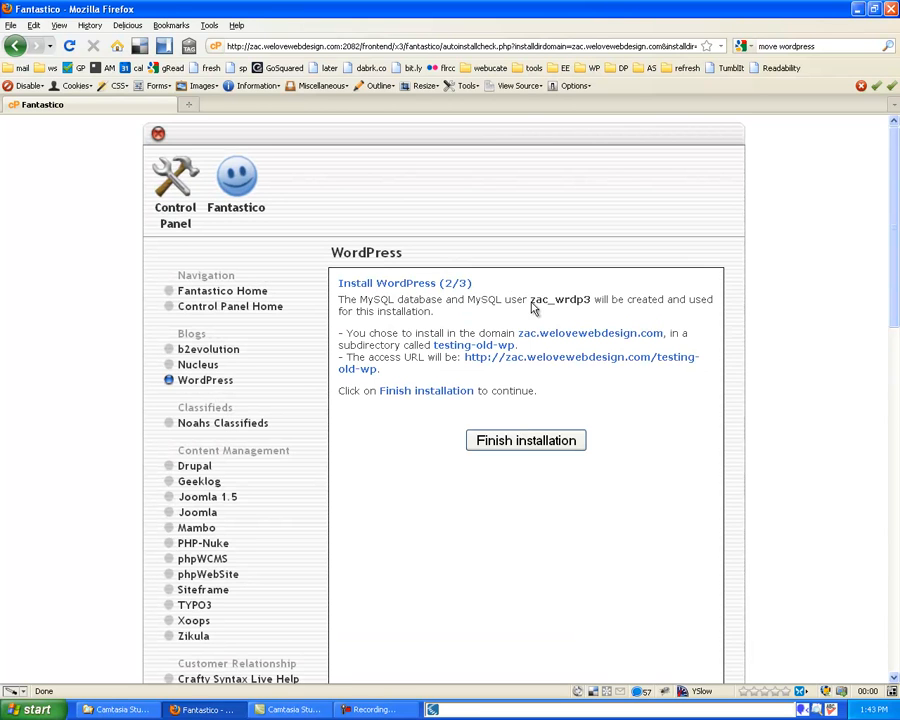
left_click_drag(548, 306, 555, 305)
left_click(587, 305)
Review the new database user name and testing-old-wp access URL on the confirmation
key("ctrl+plus")
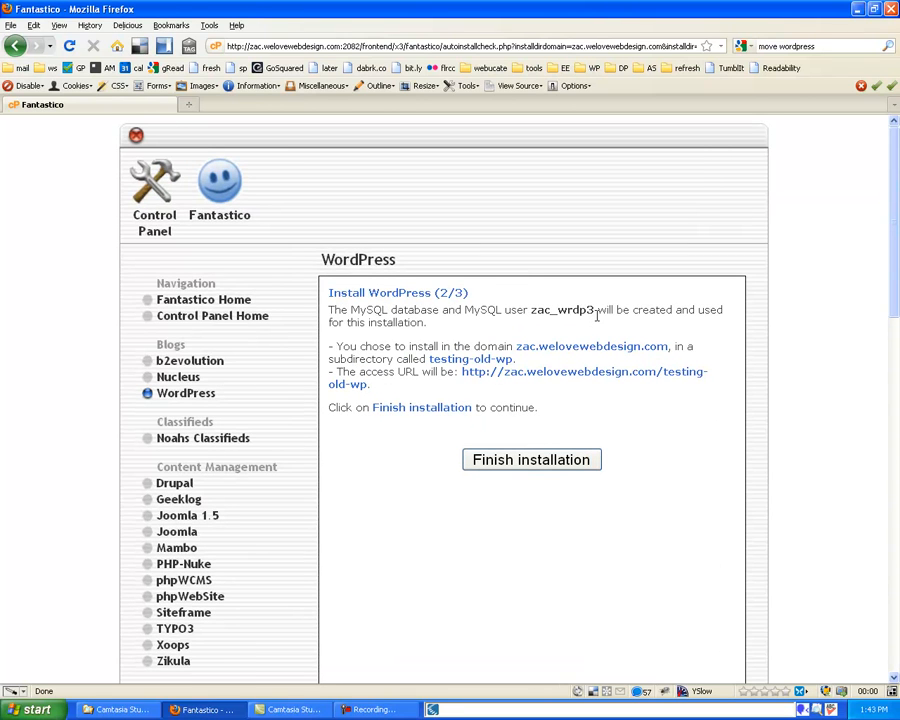
left_click_drag(598, 314, 590, 313)
left_click(589, 313)
left_click_drag(566, 313, 592, 313)
left_click(589, 313)
left_click_drag(527, 312, 596, 314)
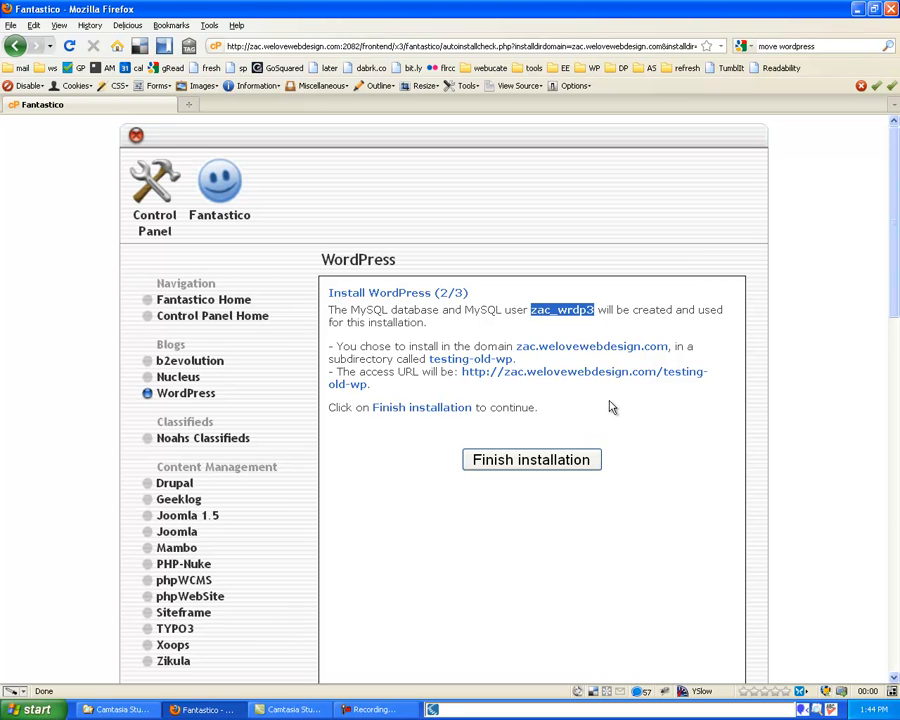
left_click(582, 373)
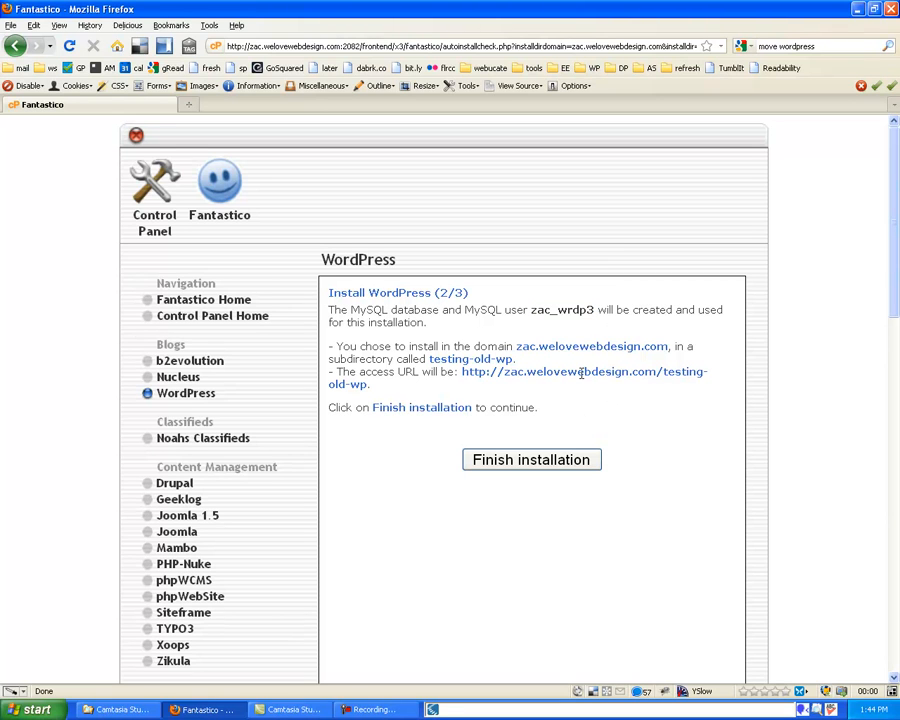
Finish the installation and scroll to the wp-admin URL for testing-old-wp
left_click(551, 466)
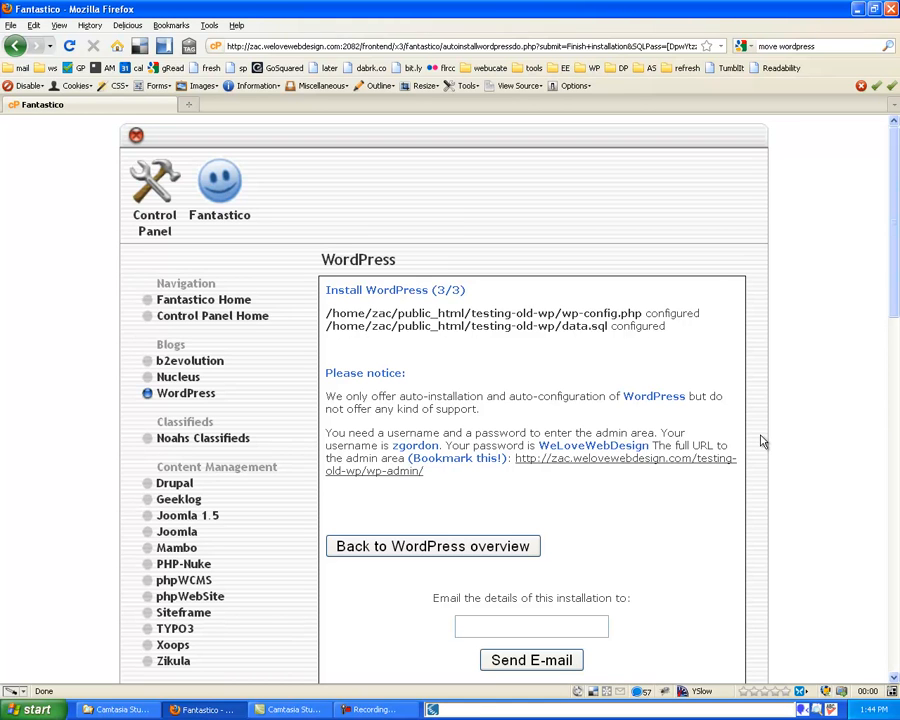
scroll(719, 418, "down", 1)
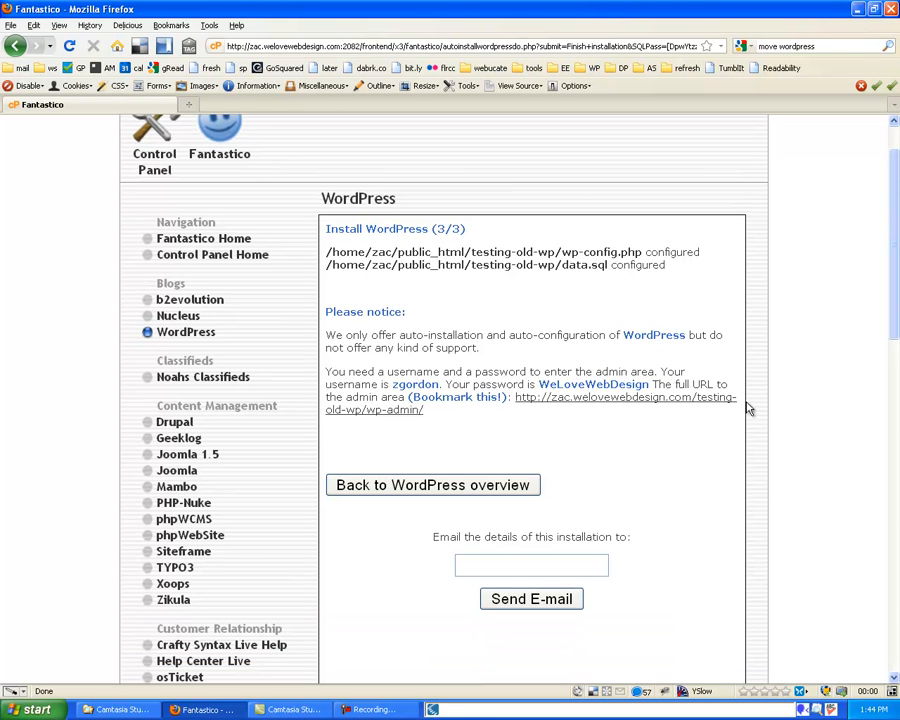
Log in to the new site's wp-admin with the saved admin username and password
left_click(665, 400)
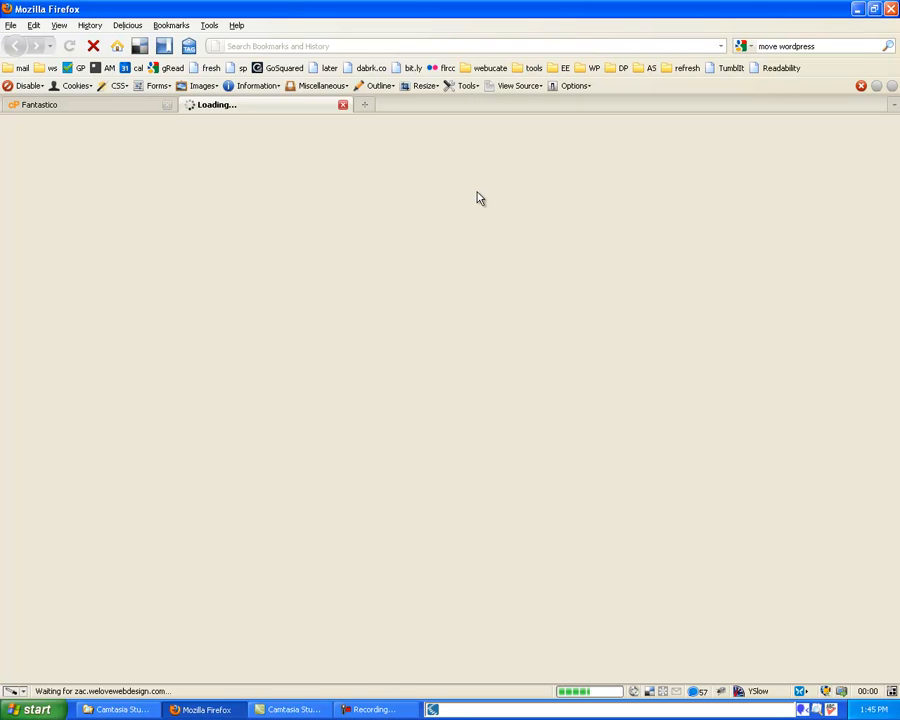
type("zg")
key("Down")
key("Return")
key("Tab")
type("*******")
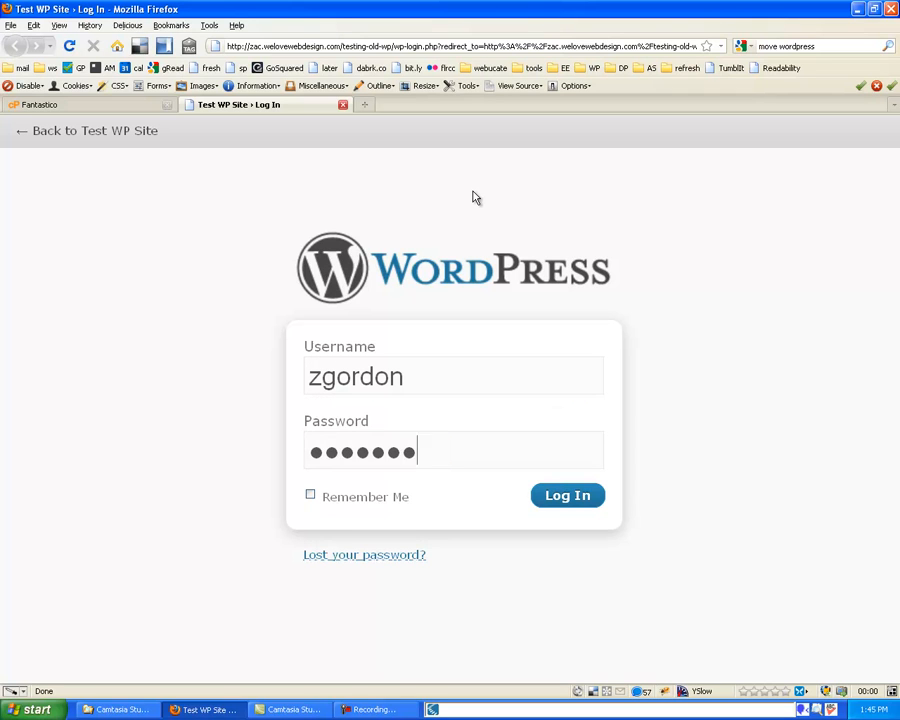
type("*********")
key("Return")
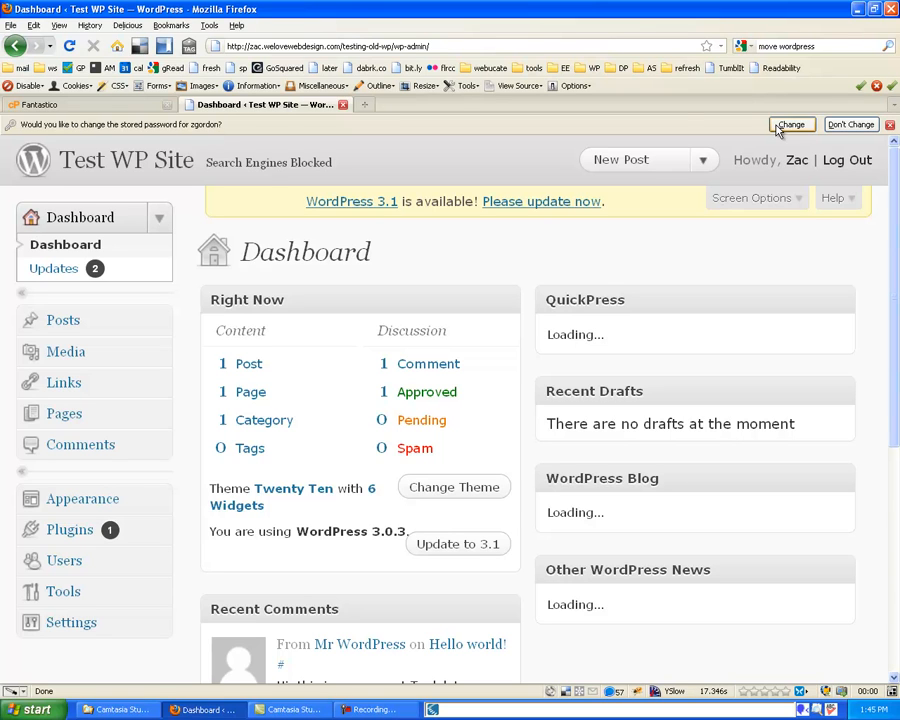
Reset the browser zoom with Ctrl+0 and expand the Plugins menu
key("ctrl+0")
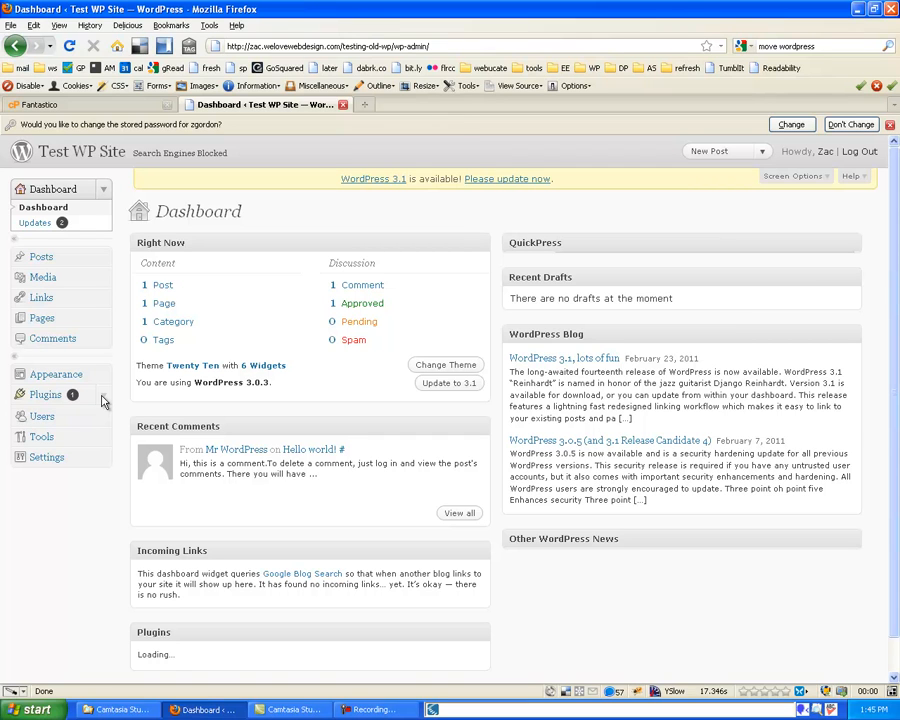
left_click(103, 396)
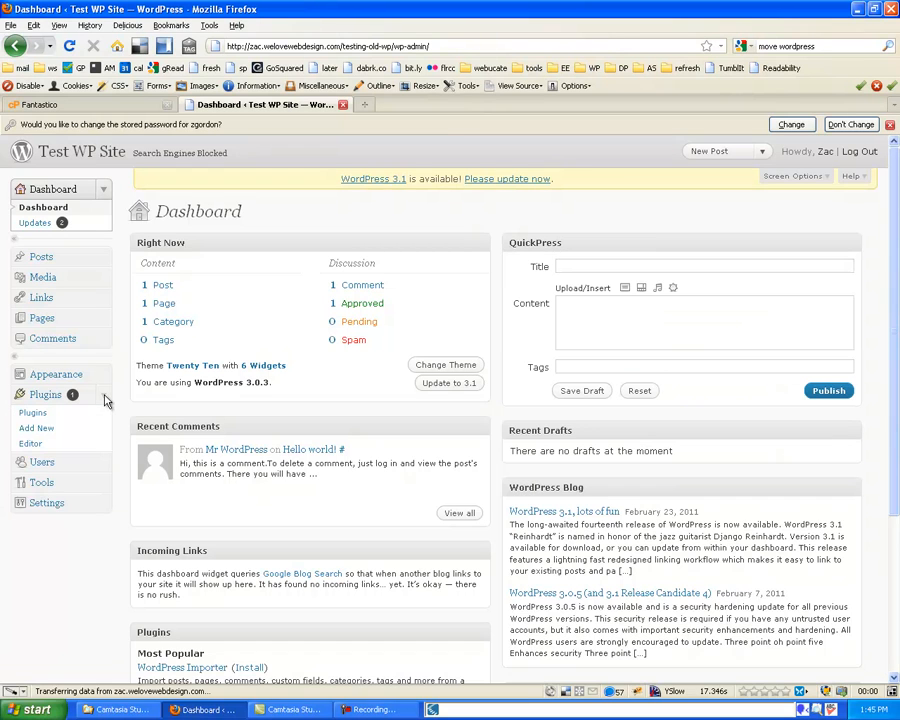
Search Plugins > Add New for 'dummy content'
left_click(34, 414)
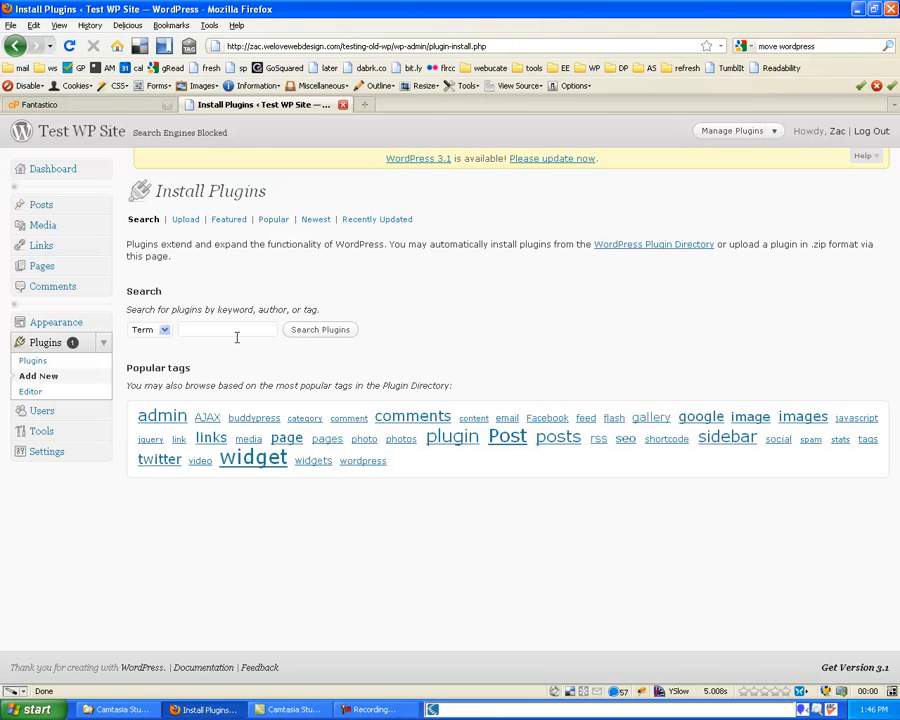
type("ummy")
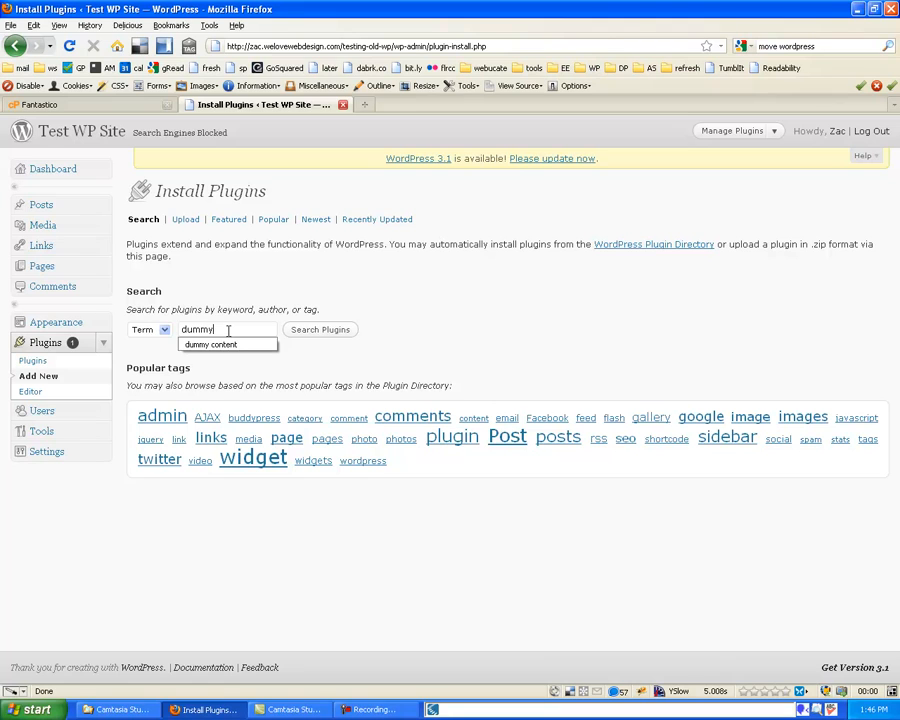
key("Down")
key("Return")
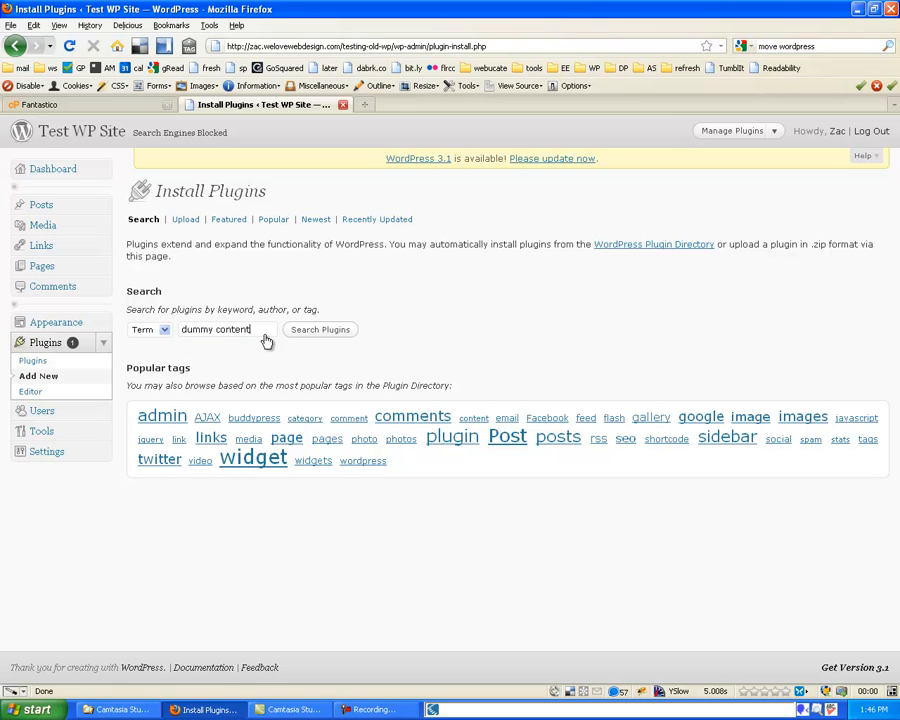
left_click(338, 326)
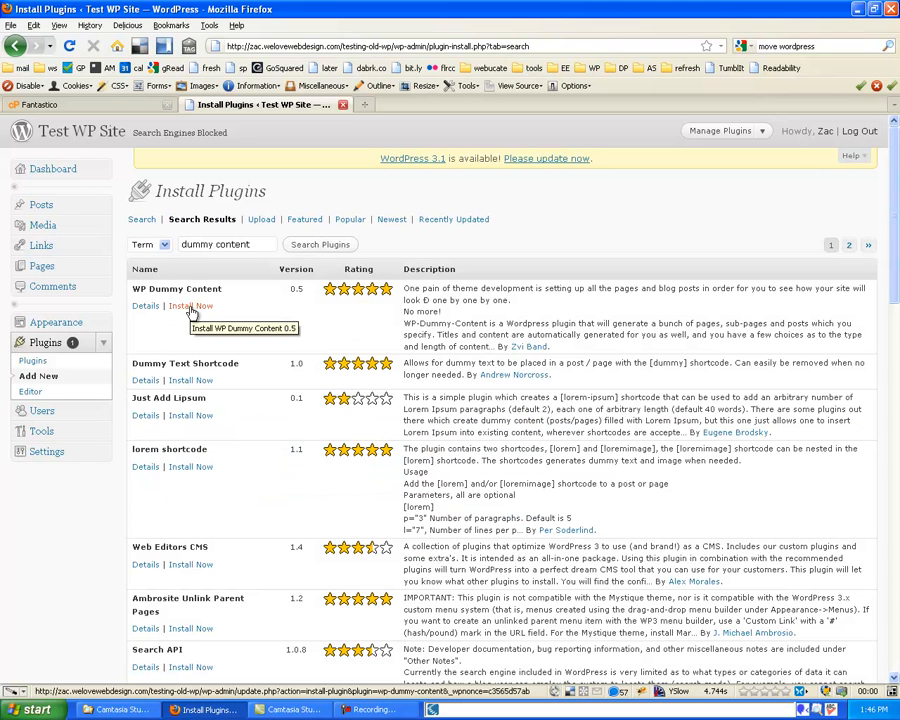
Install WP Dummy Content 0.5 and confirm the prompt
left_click(191, 311)
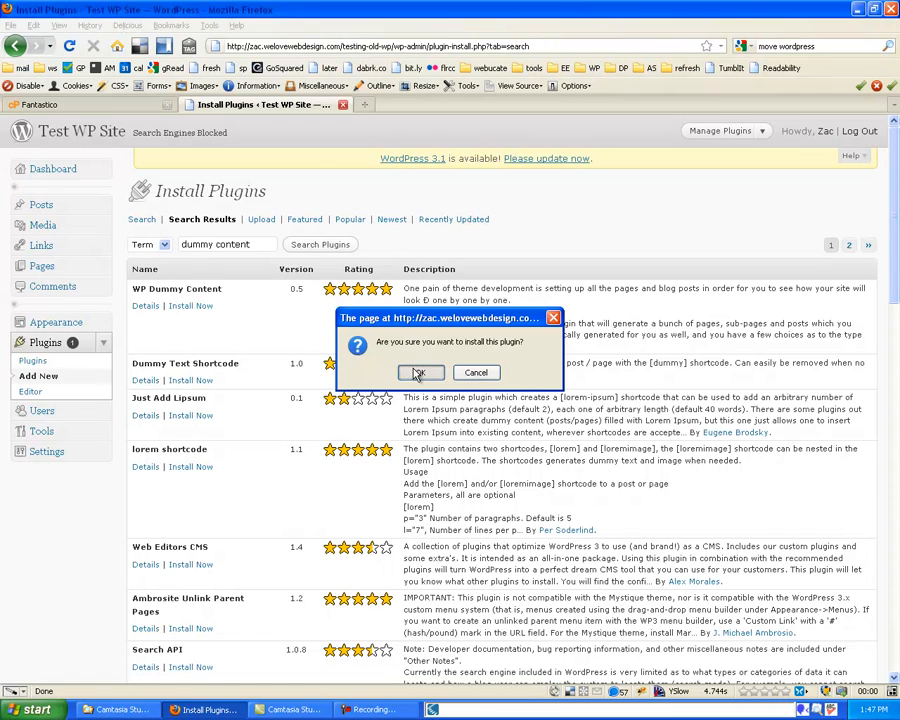
left_click(416, 373)
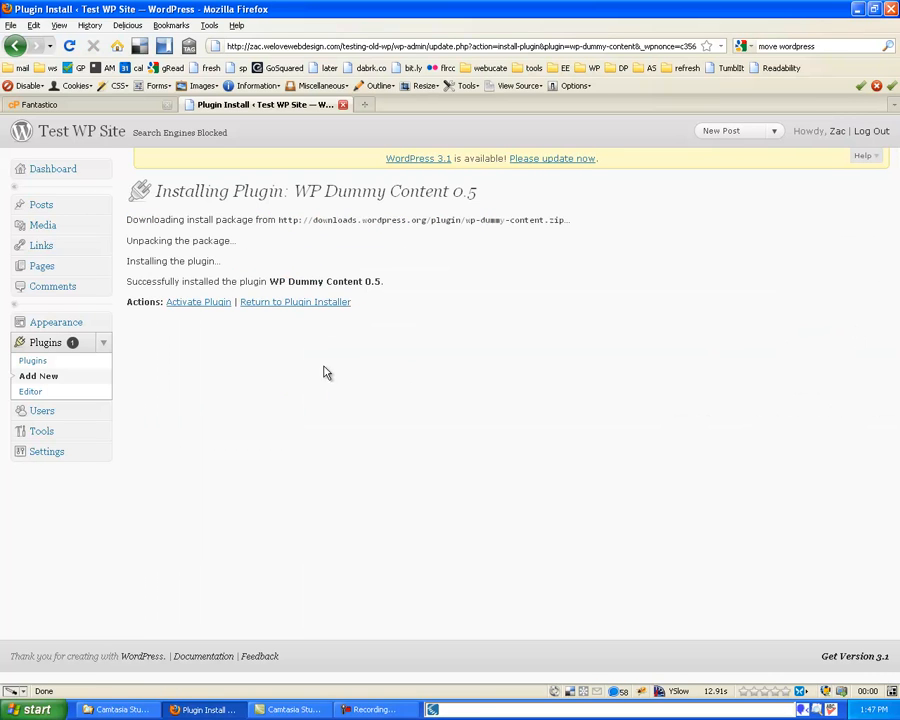
Activate the plugin and set the top-level pages count to 5
left_click(220, 302)
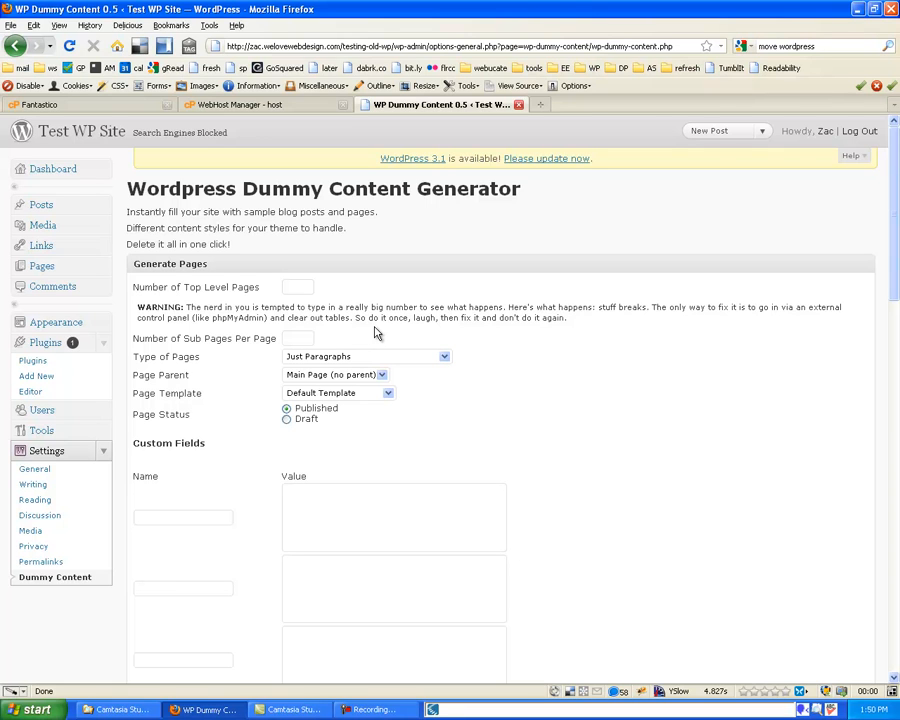
scroll(376, 333, "down", 1)
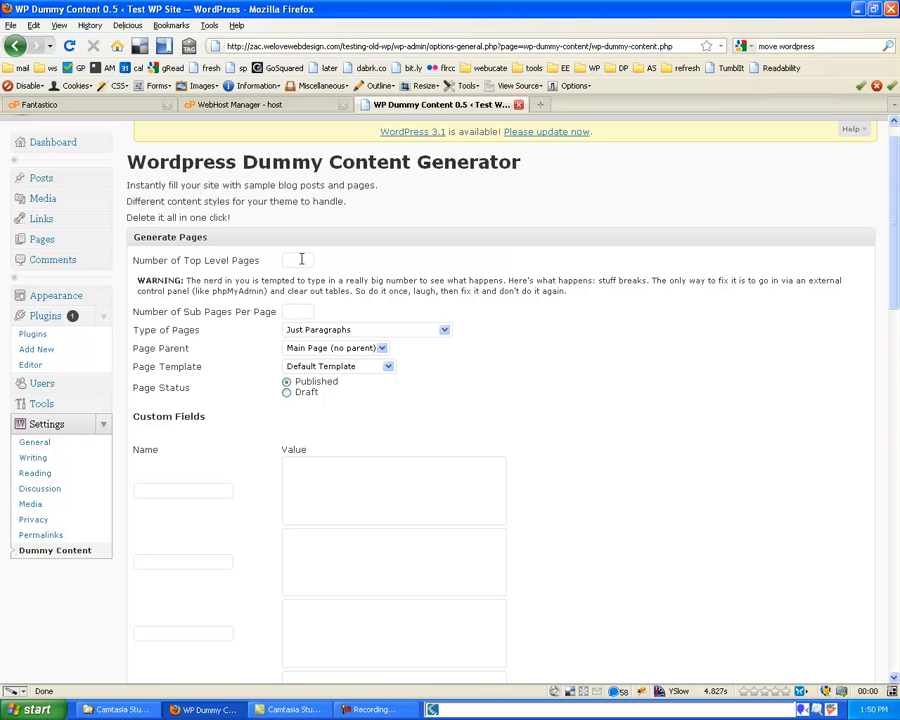
type("1")
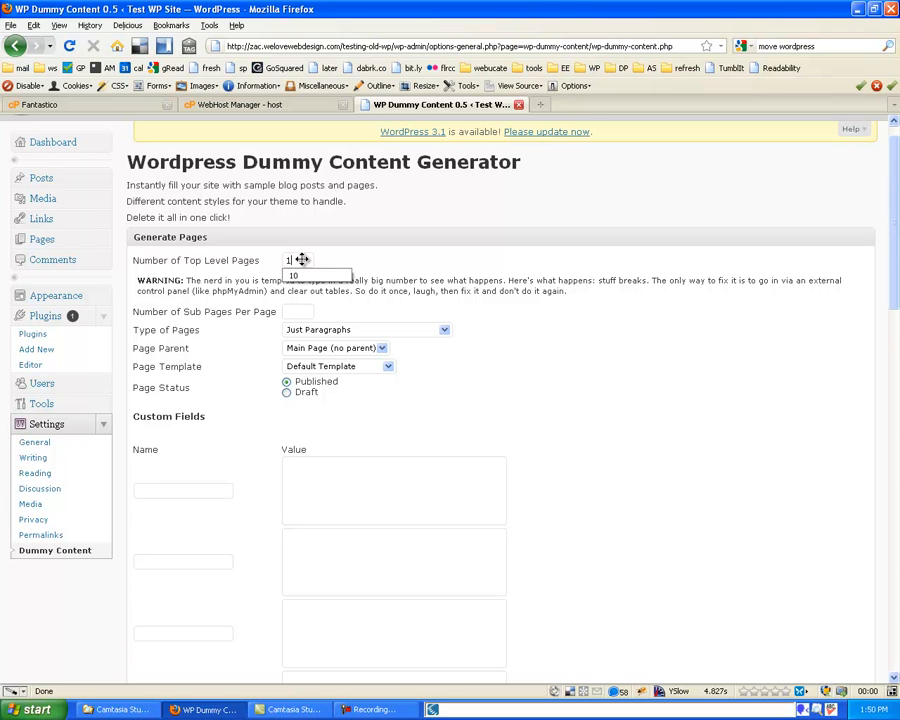
left_click(527, 236)
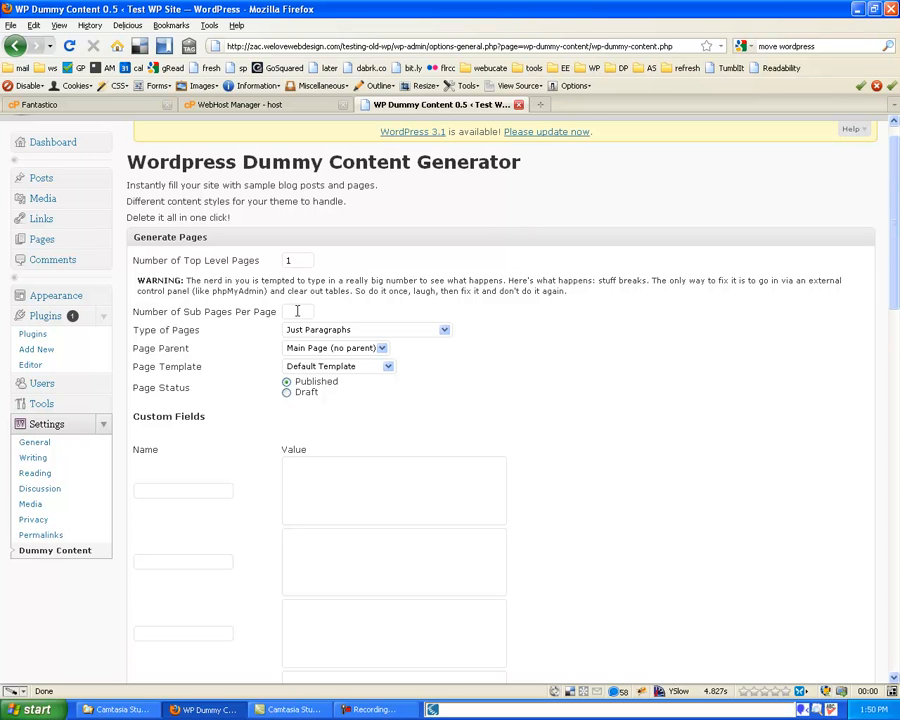
left_click(297, 260)
double_click(286, 260)
type("5")
Keep Just Paragraphs as the page type and run the generator
left_click(312, 332)
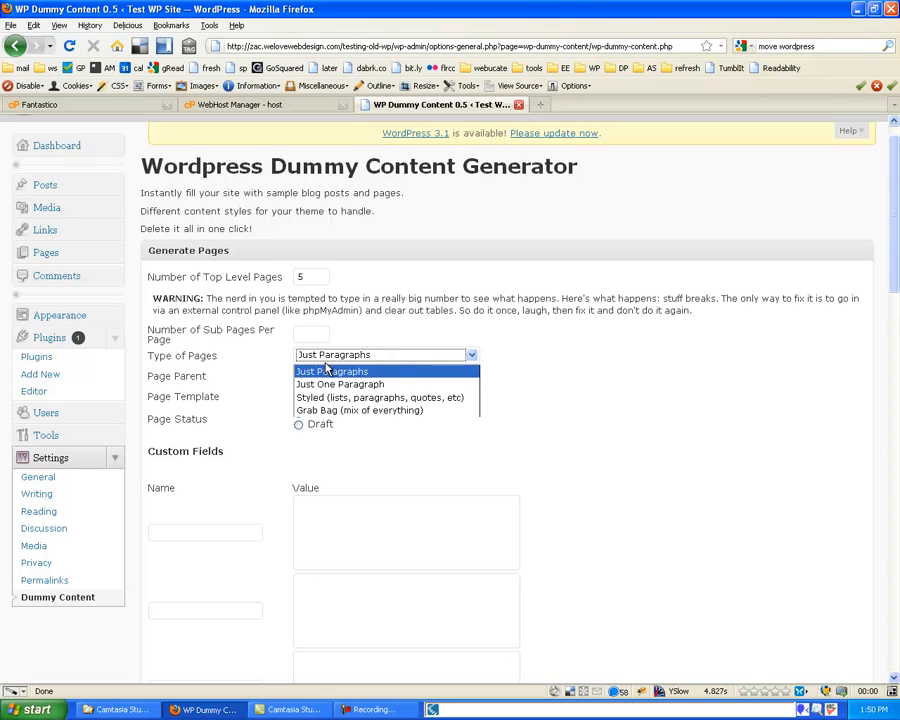
left_click(330, 373)
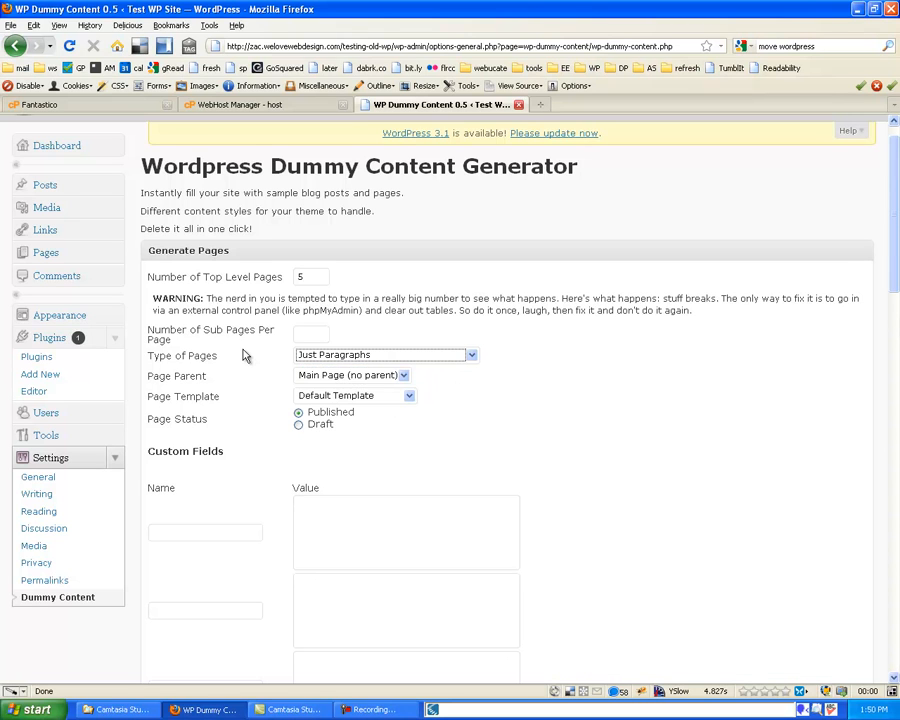
scroll(300, 370, "down", 1)
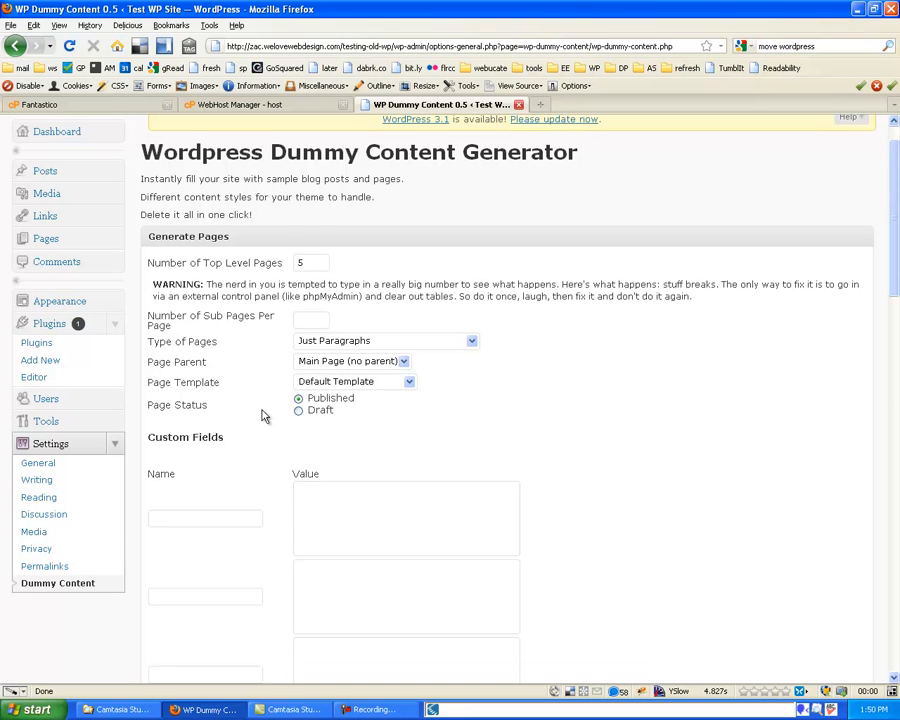
scroll(249, 388, "down", 1)
scroll(249, 388, "down", 6)
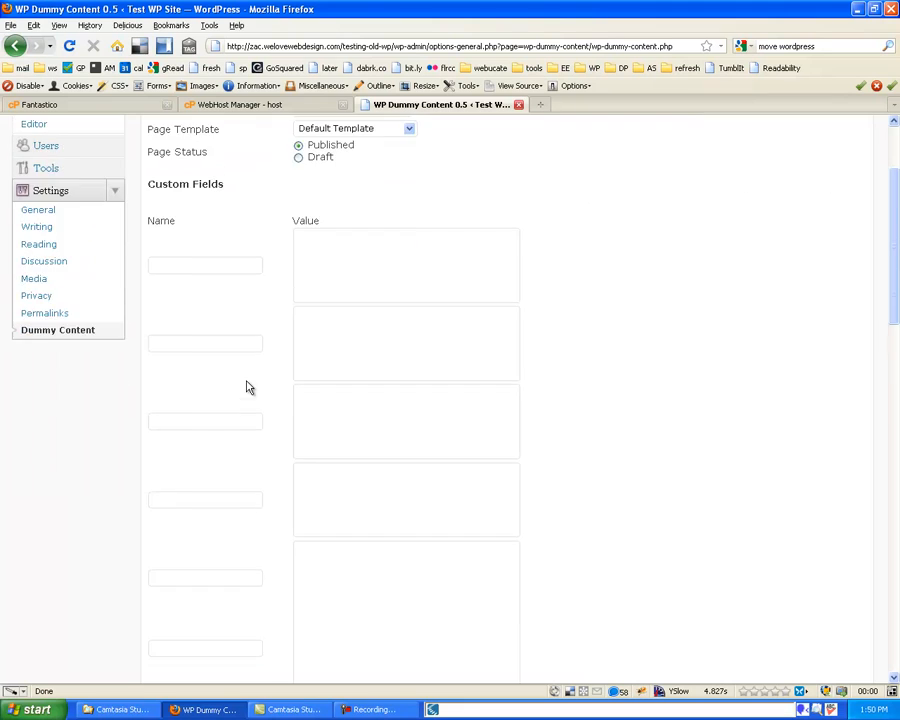
scroll(245, 382, "down", 2)
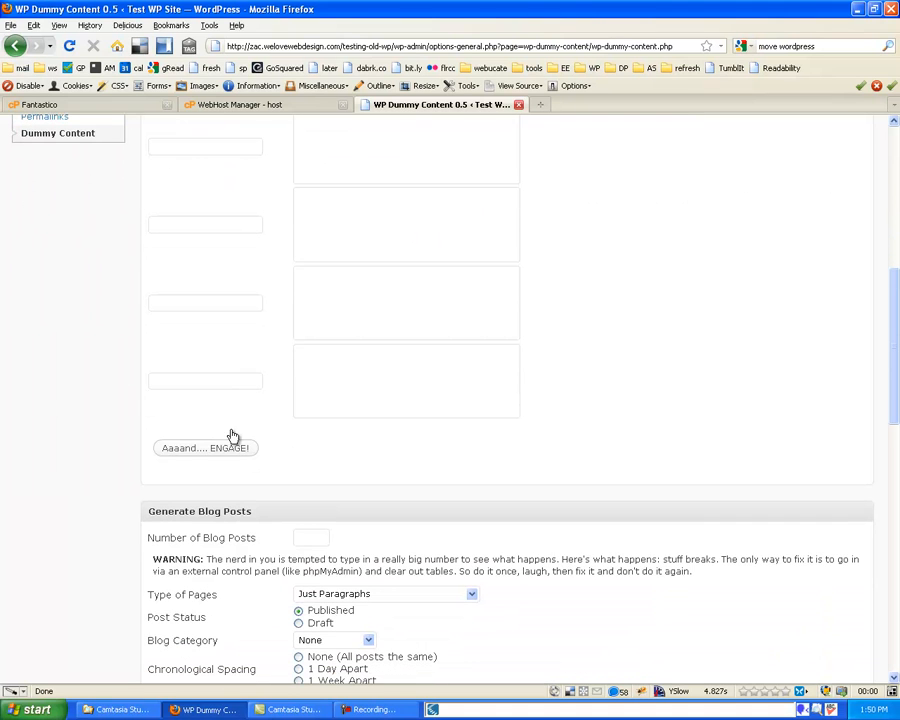
left_click(229, 455)
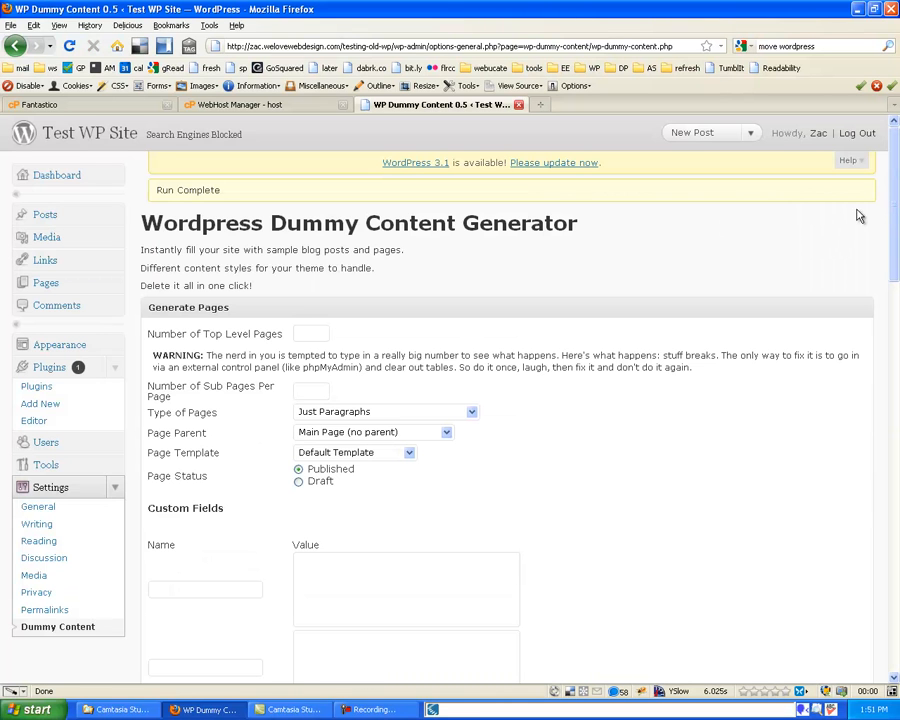
Set the number of blog posts to generate to 10
left_click_drag(886, 187, 888, 158)
left_click_drag(893, 240, 895, 581)
scroll(728, 558, "down", 10)
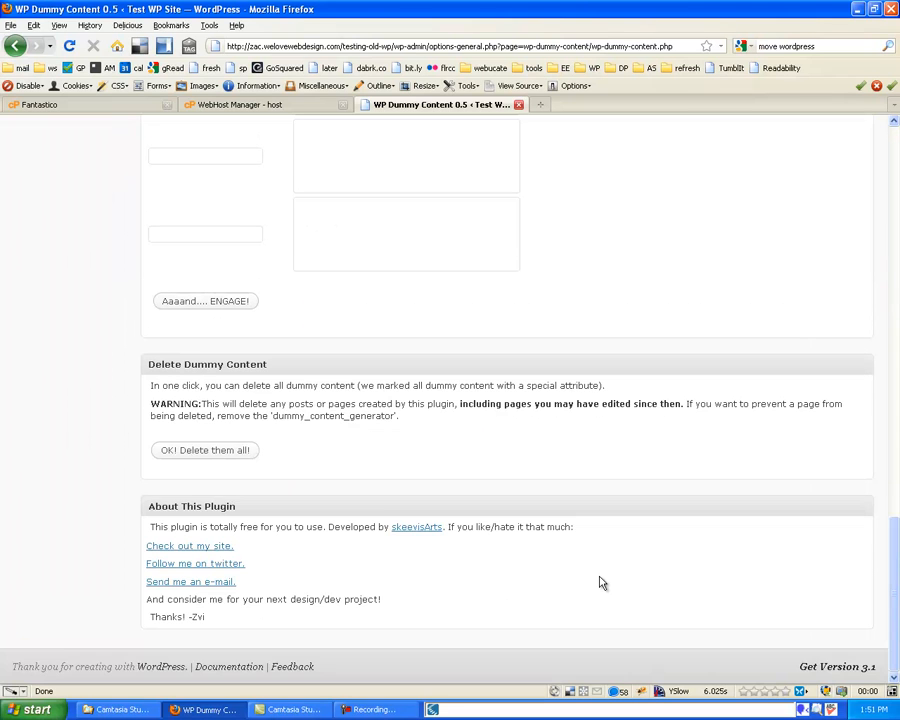
scroll(380, 466, "up", 2)
scroll(380, 466, "up", 8)
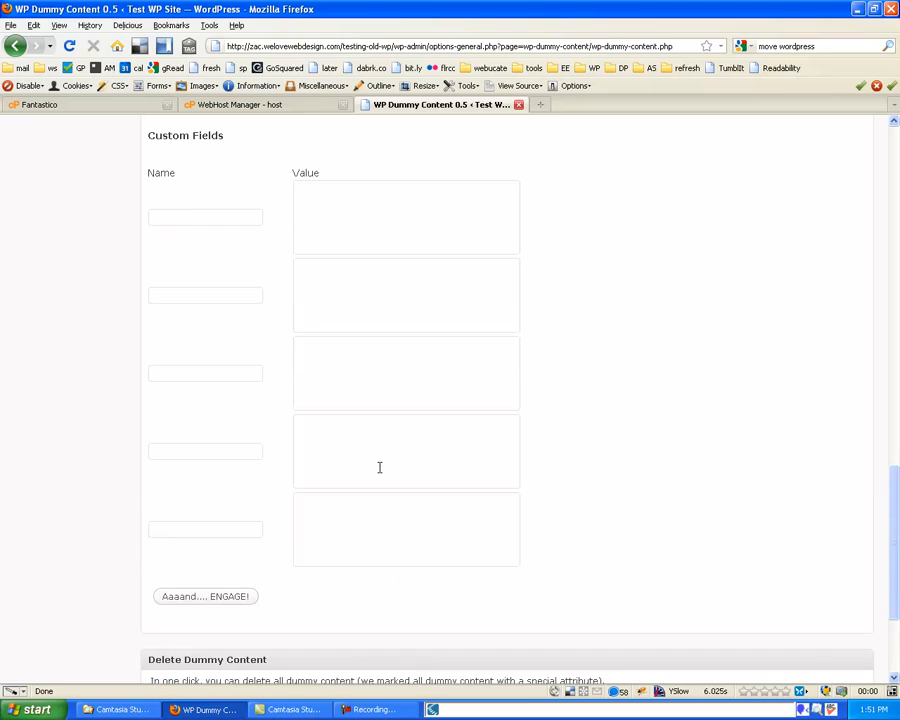
scroll(380, 474, "up", 1)
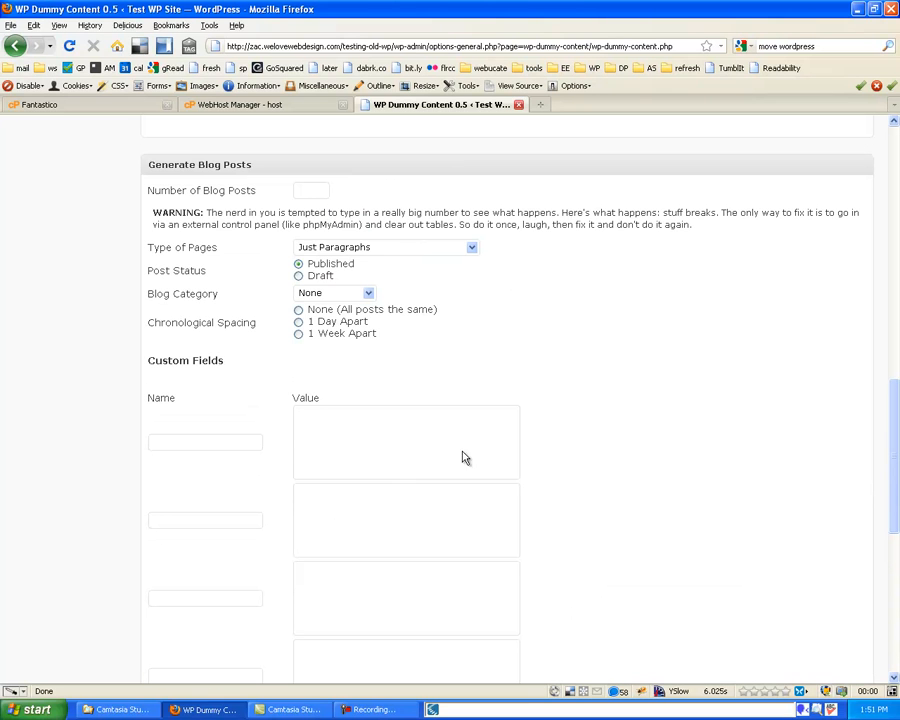
left_click(300, 193)
type("10")
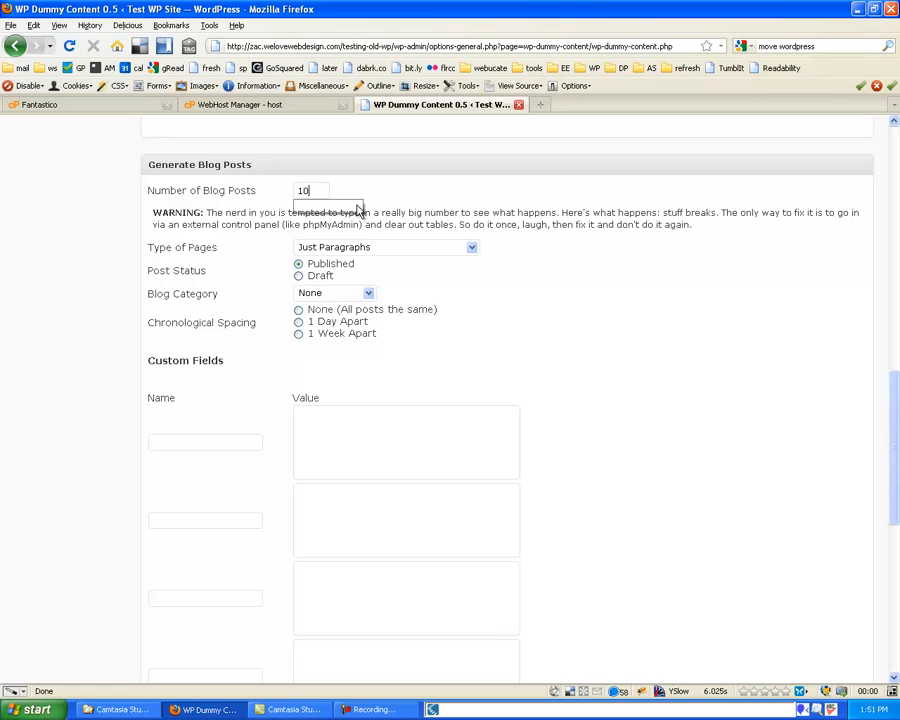
Leave Blog Category as None, space posts 1 Day Apart, and engage the generator
left_click(342, 294)
left_click(214, 308)
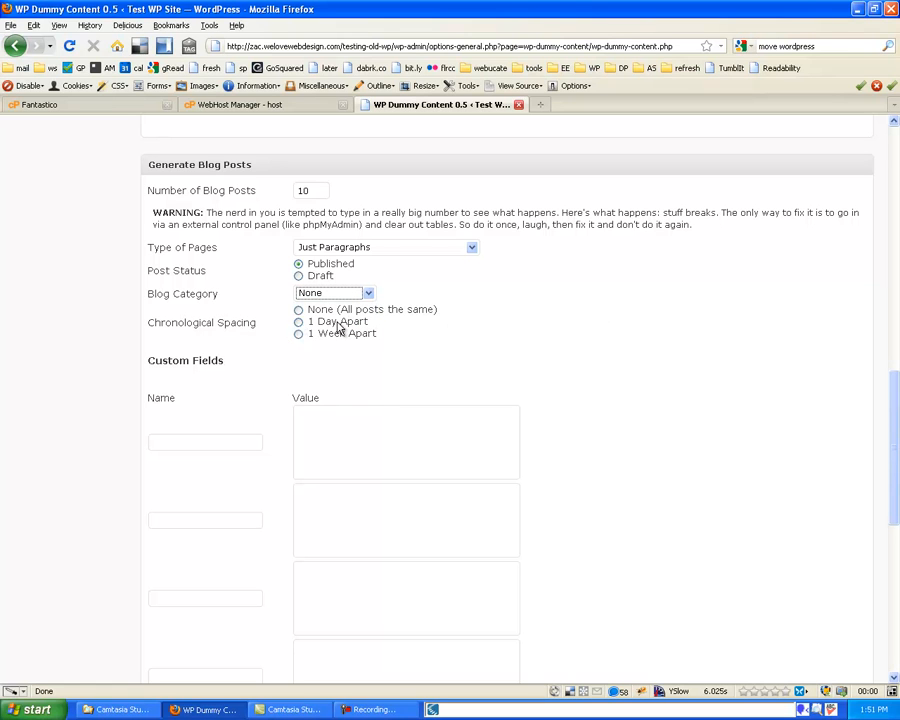
left_click(299, 323)
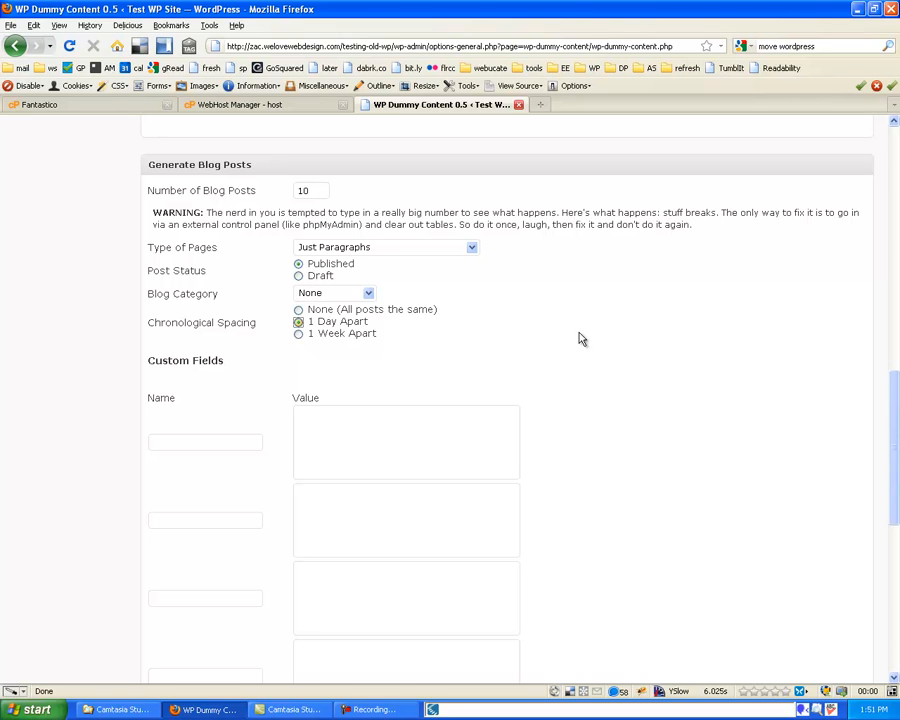
scroll(892, 634, "down", 1)
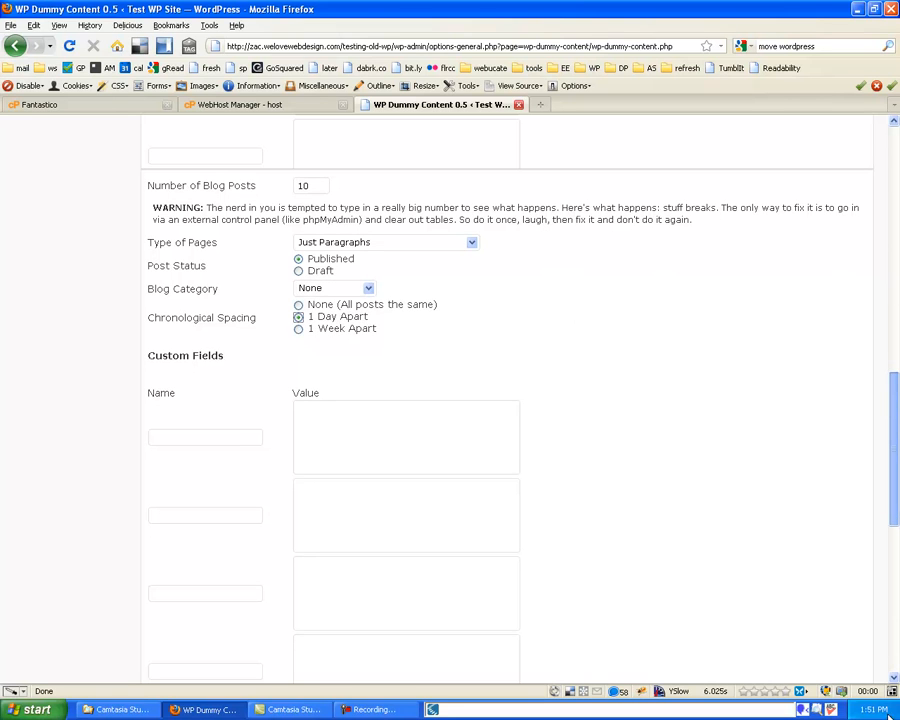
scroll(892, 634, "down", 8)
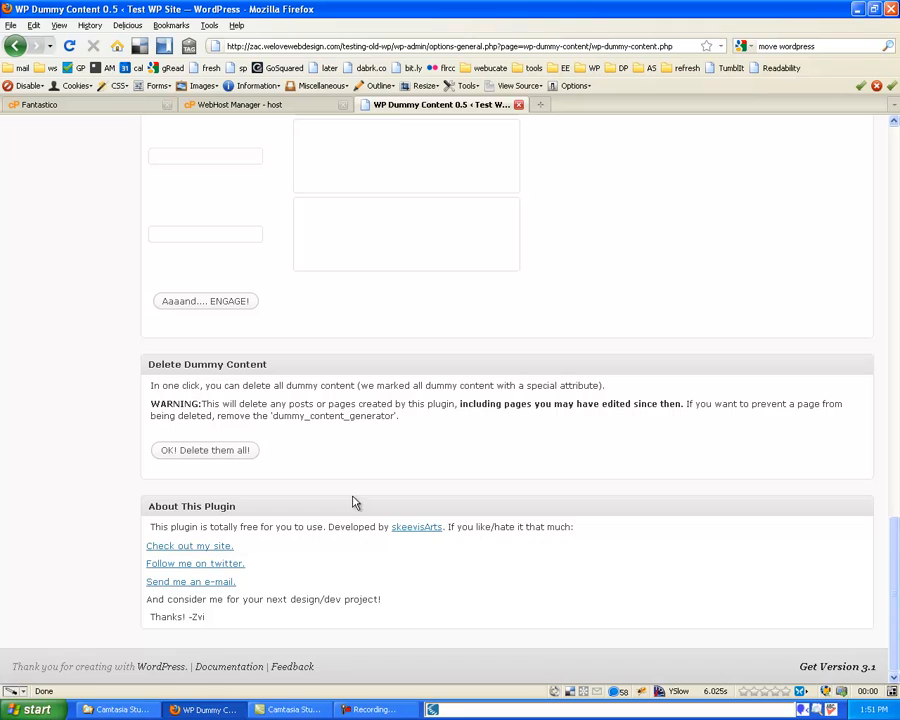
left_click(196, 302)
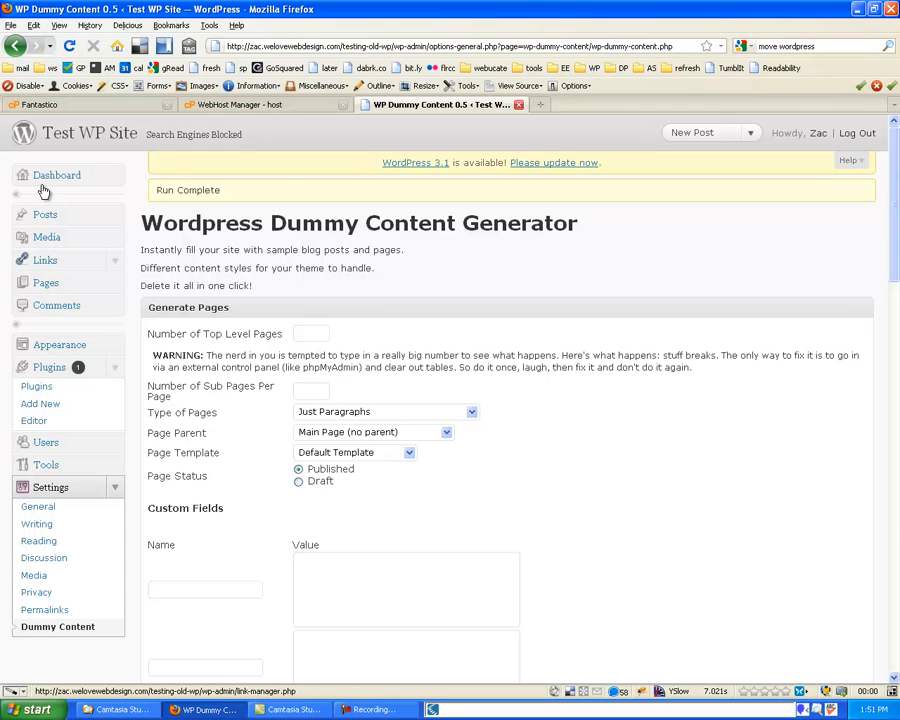
Once the dummy content run completes, open the Test WP Site public home page
left_click(113, 138)
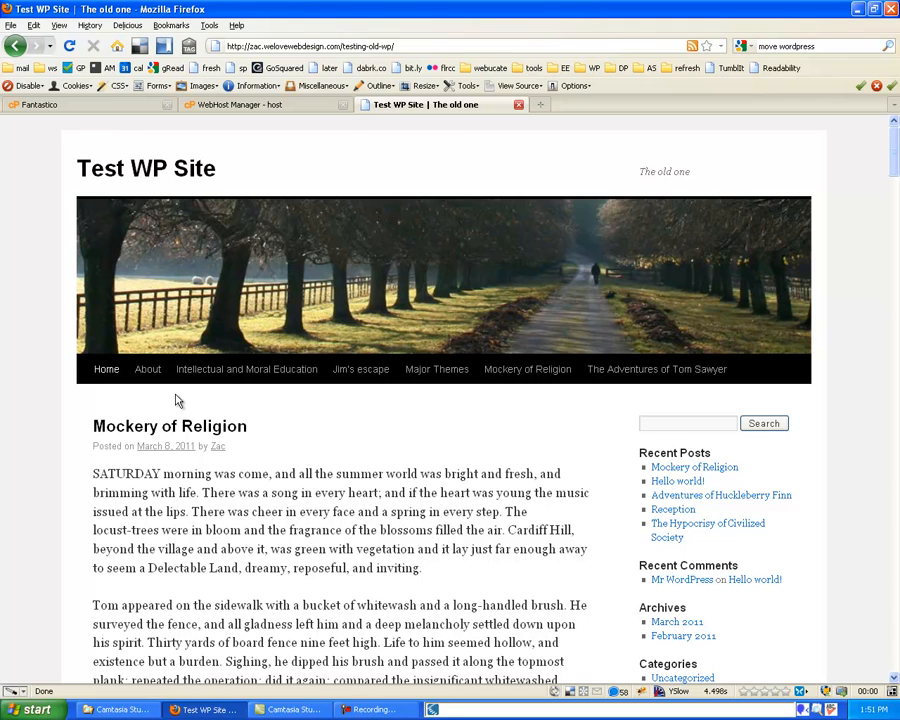
View the About and Intellectual and Moral Education pages, then the Reception and Hypocrisy of Civilized Society posts
left_click(150, 371)
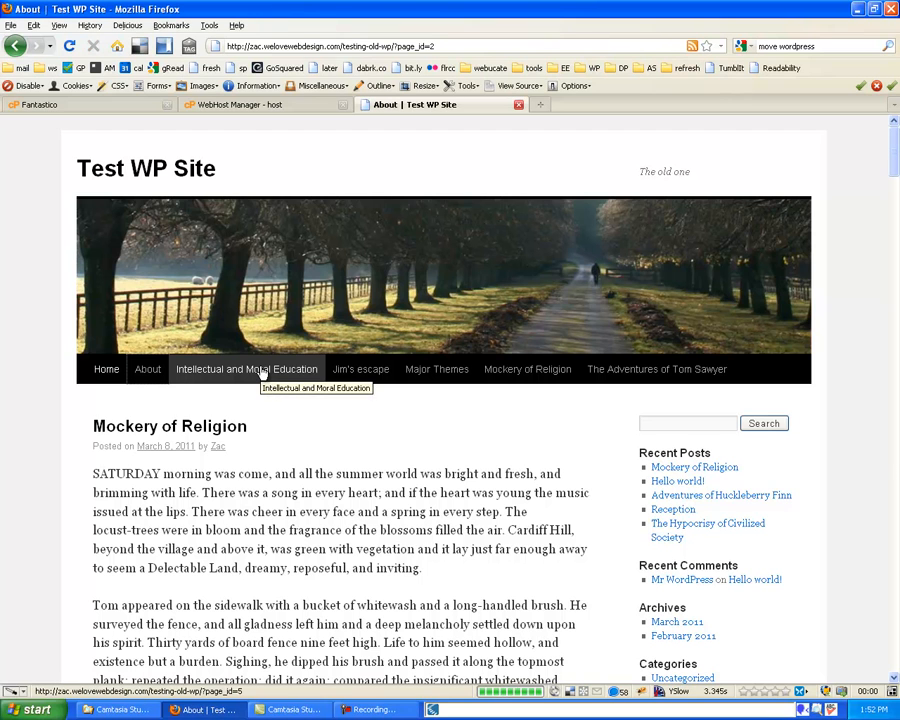
left_click(262, 373)
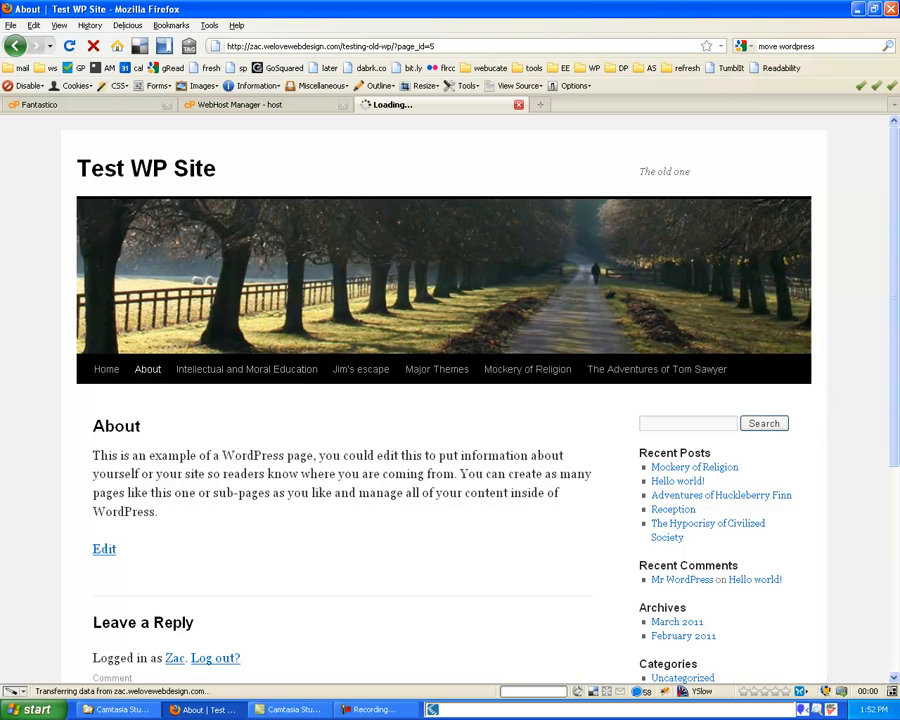
left_click_drag(897, 225, 898, 348)
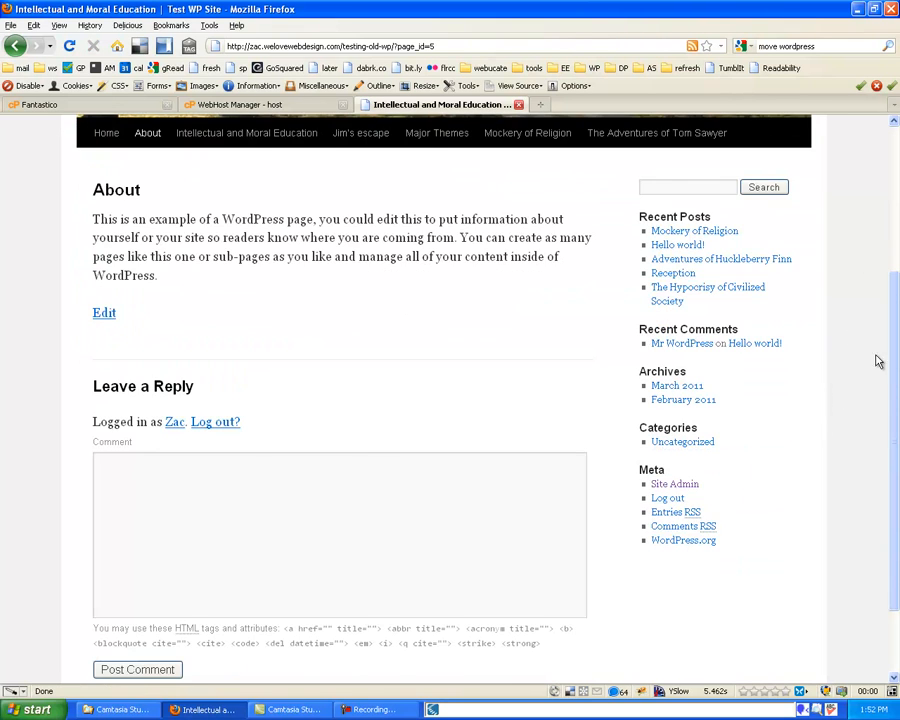
scroll(713, 445, "down", 2)
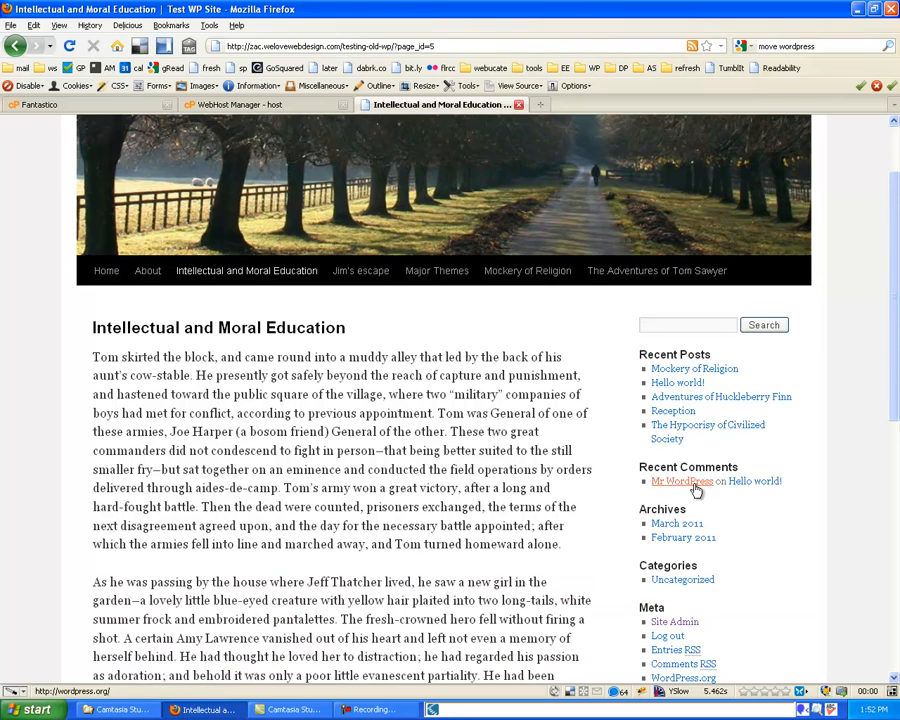
left_click(688, 412)
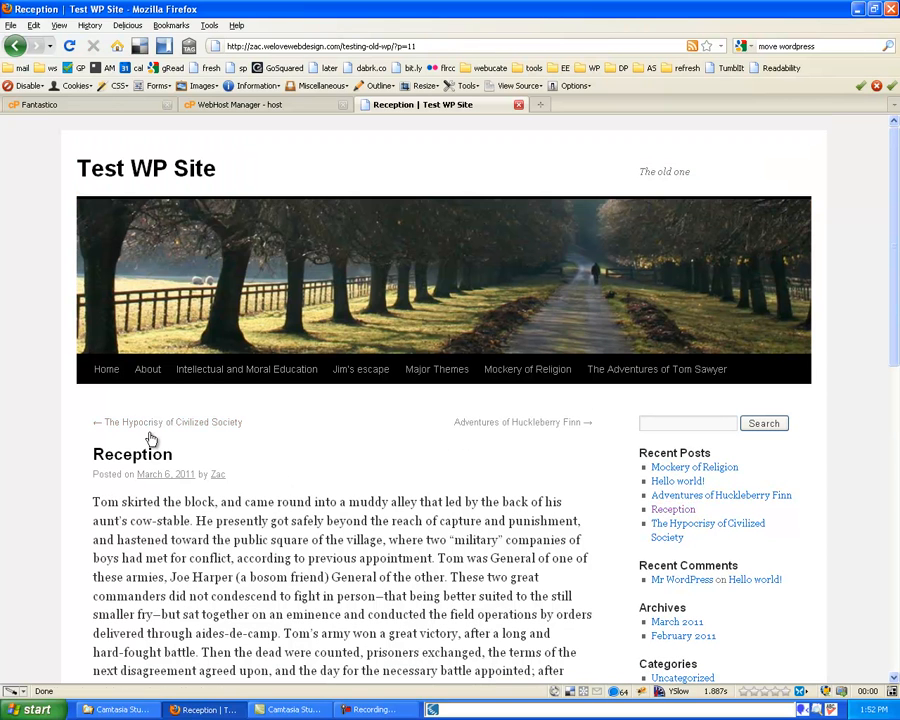
left_click(155, 427)
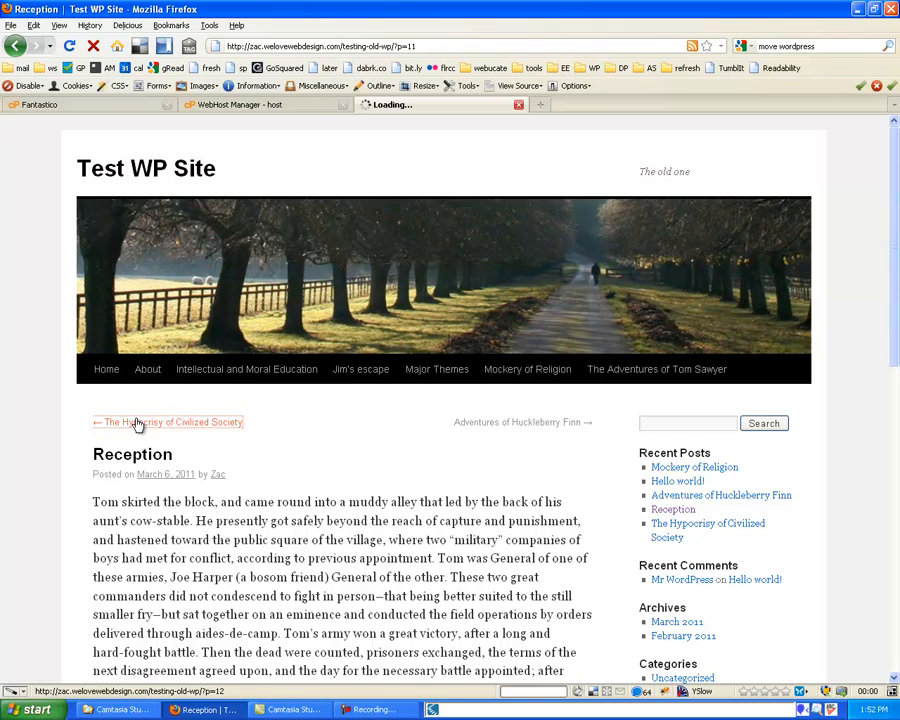
Return to the home page and follow the Meta section's Site Admin link
left_click(108, 370)
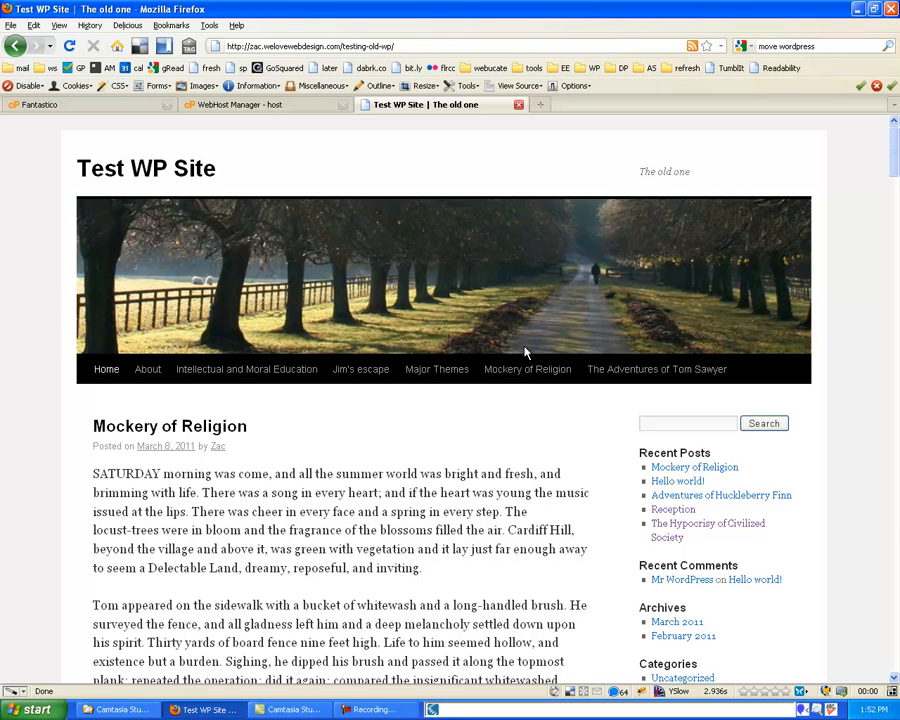
scroll(525, 352, "down", 2)
scroll(556, 543, "down", 1)
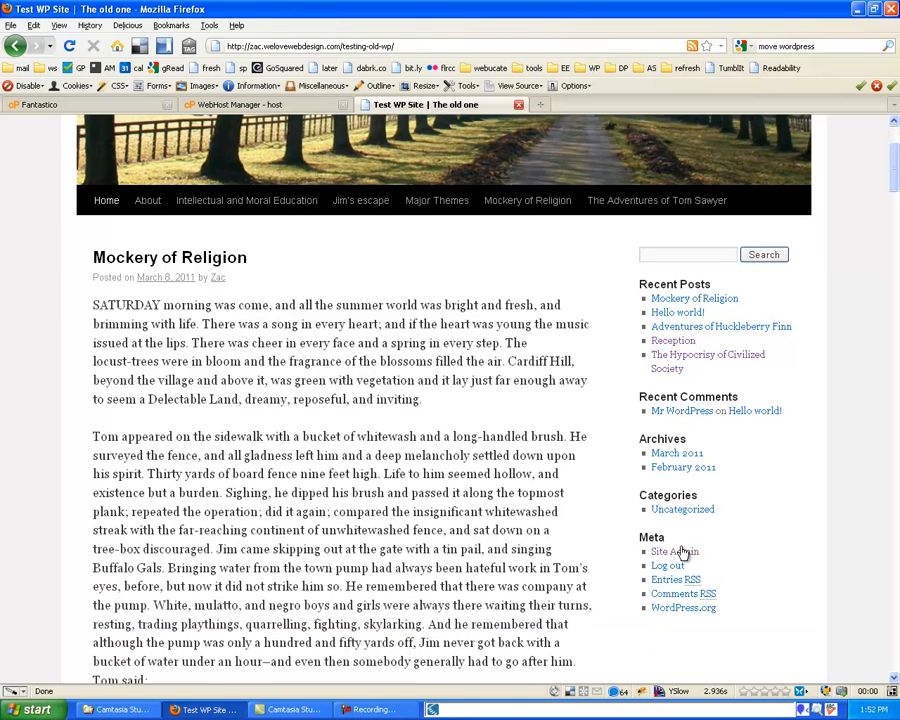
left_click(680, 552)
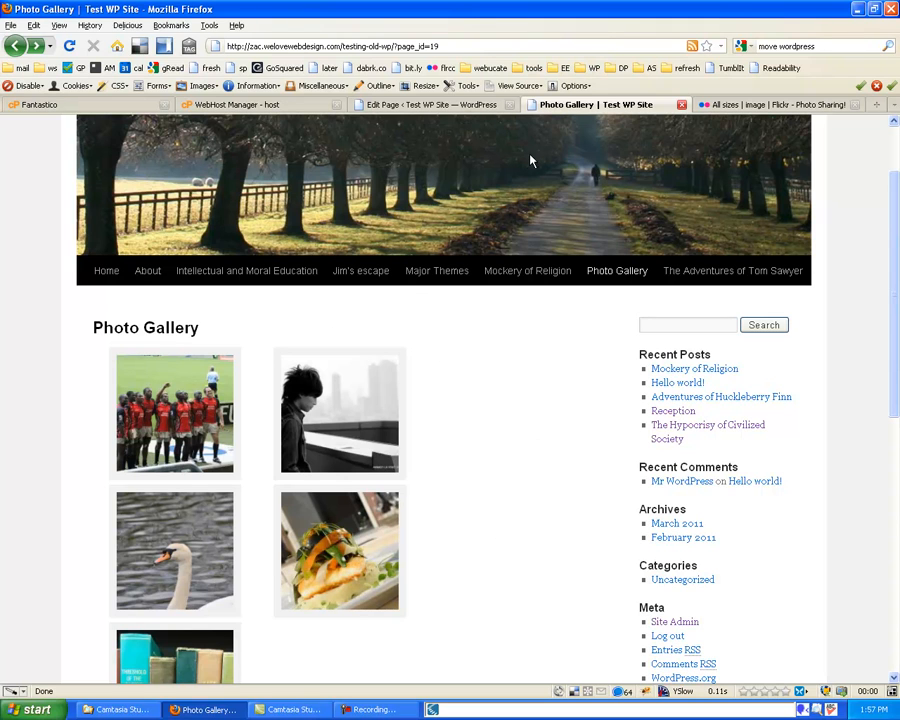
left_click(446, 107)
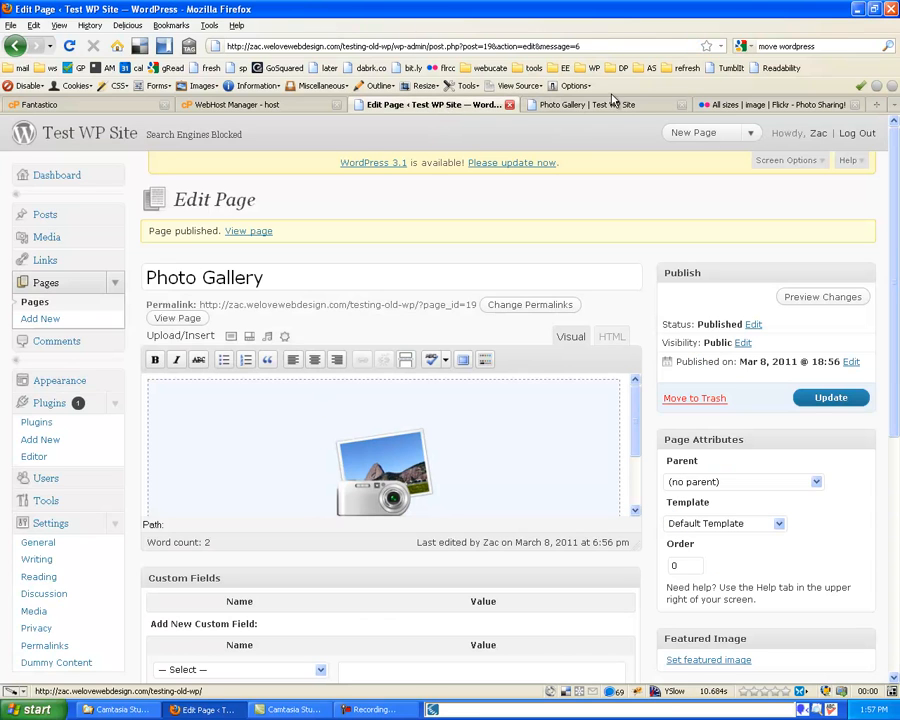
left_click(600, 105)
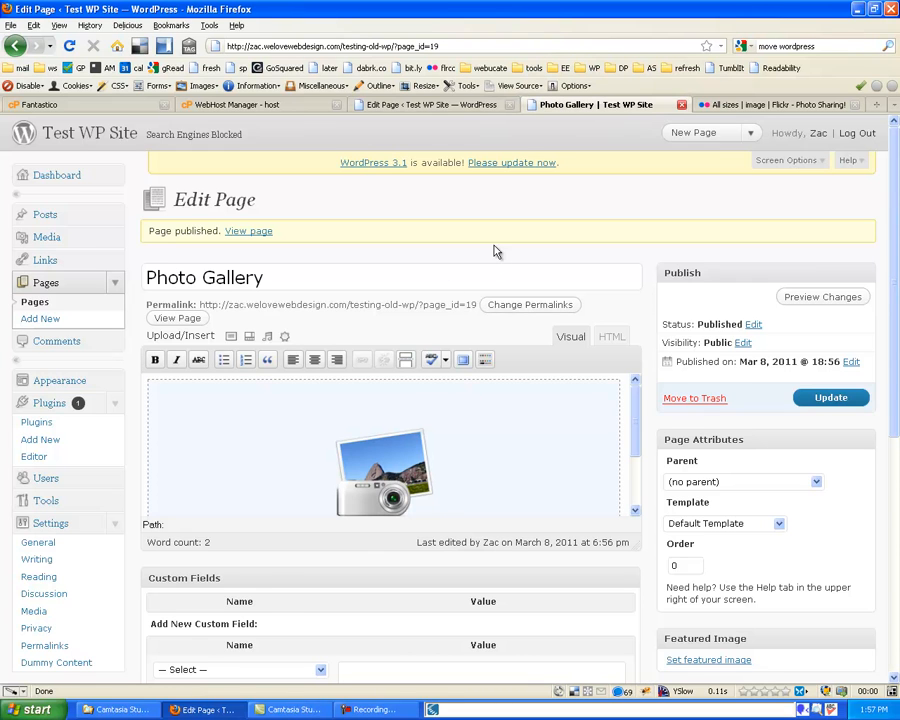
scroll(494, 250, "down", 1)
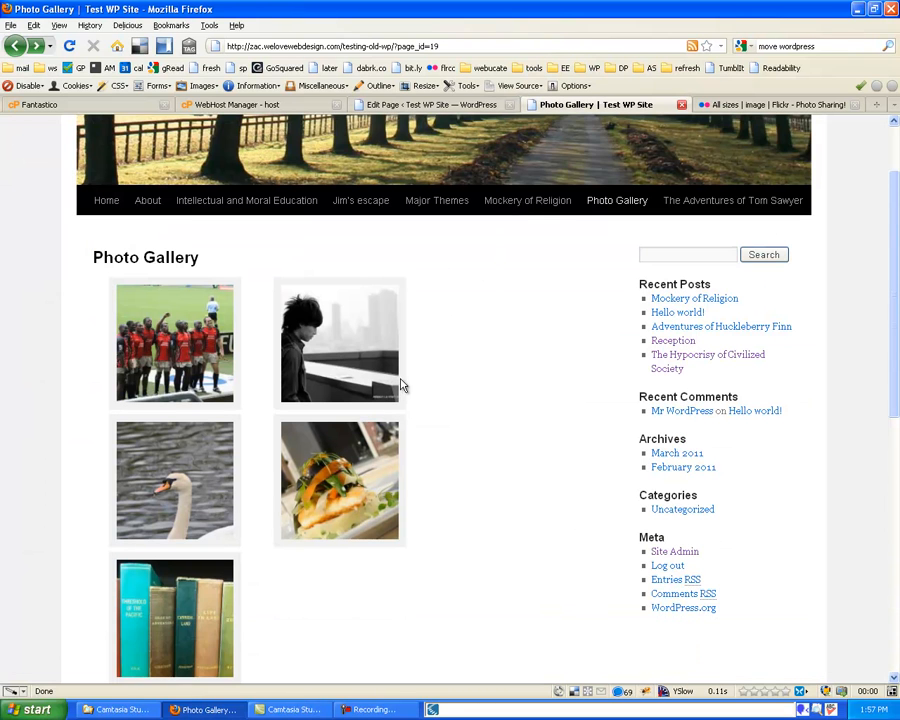
scroll(418, 377, "down", 1)
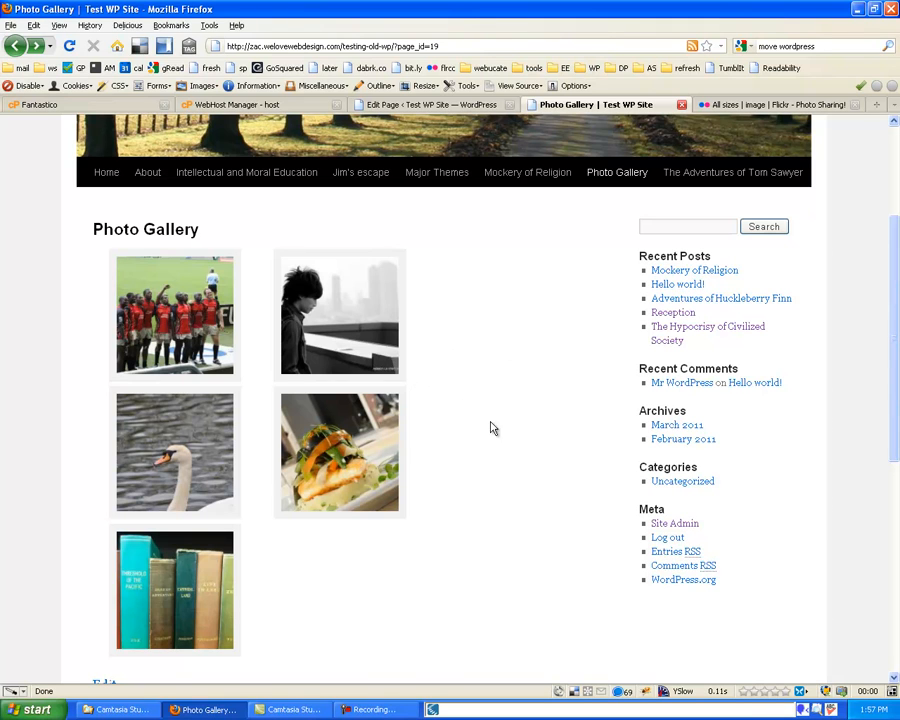
scroll(481, 372, "up", 1)
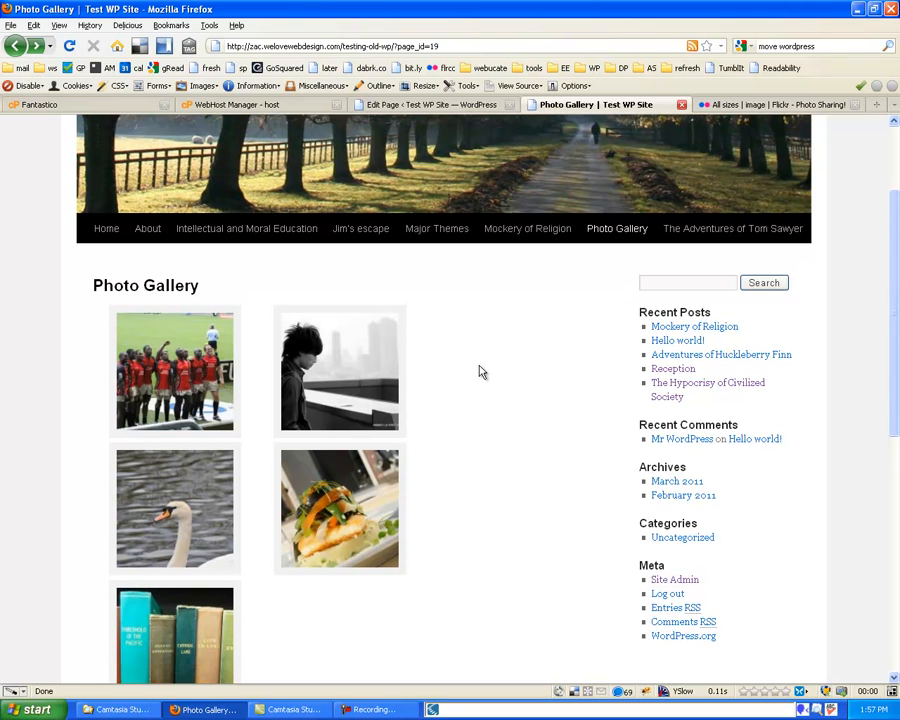
scroll(477, 393, "up", 1)
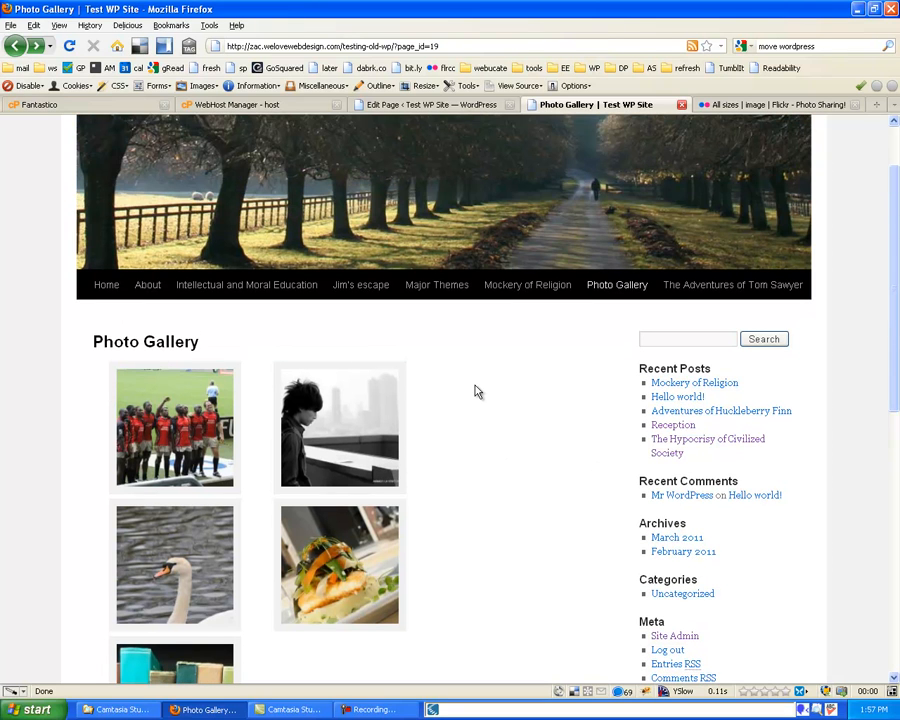